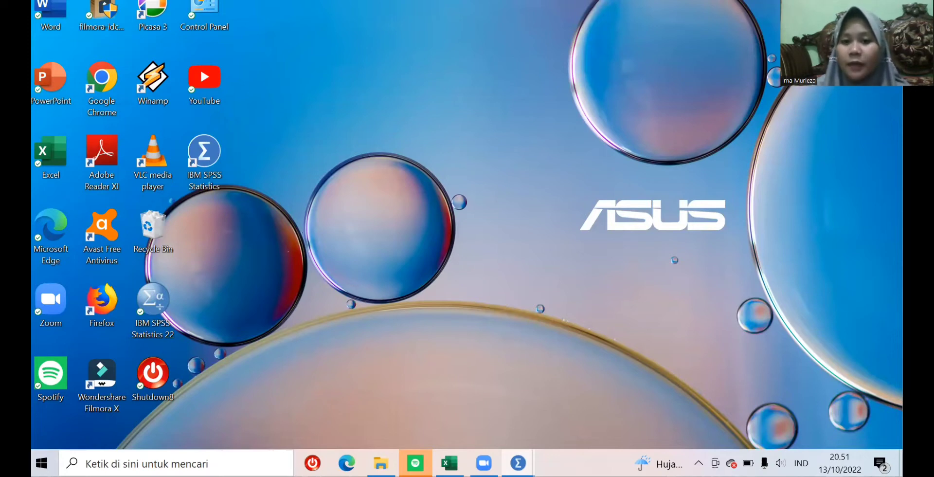
Step: Review the coded data in the Excel sheet, and switch to Variable View of the empty SPSS dataset
click(449, 462)
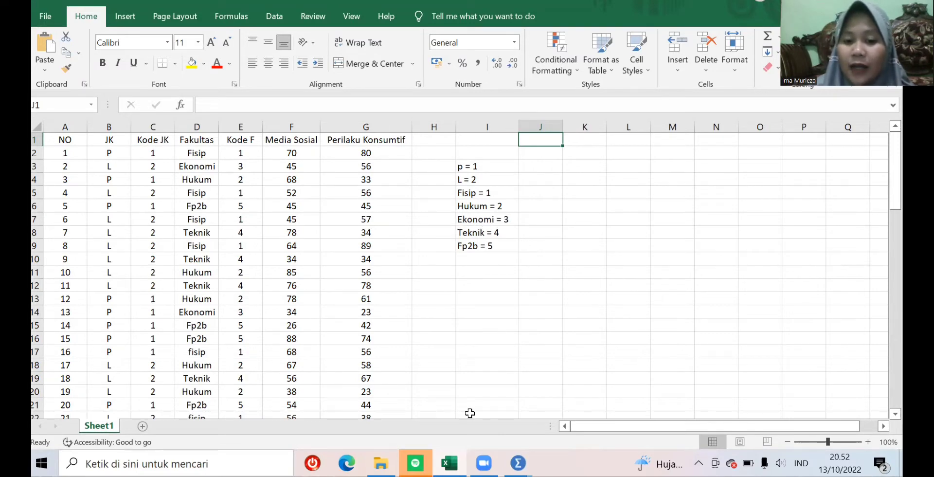
mouse_move(517, 462)
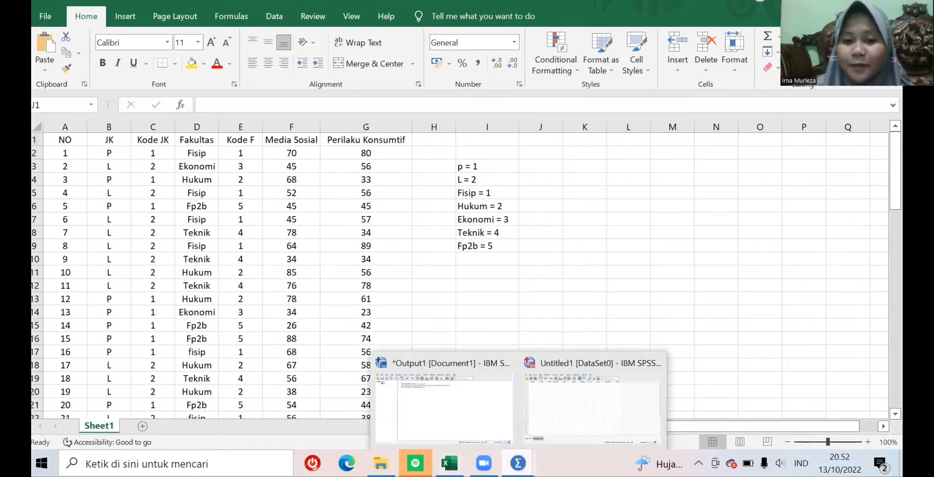
click(603, 413)
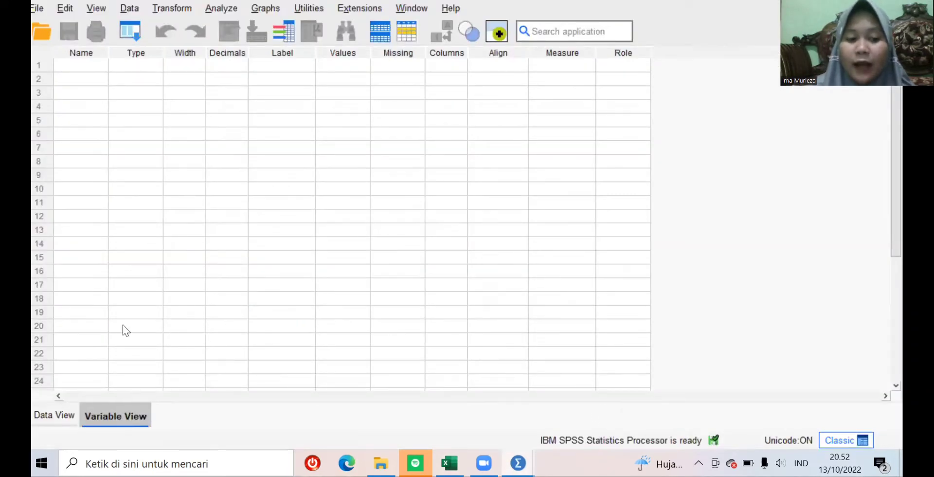
click(61, 410)
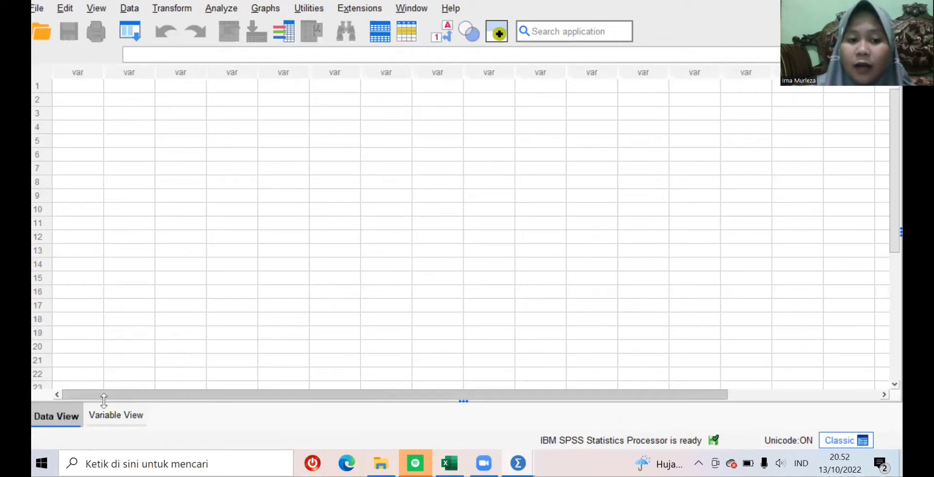
click(119, 416)
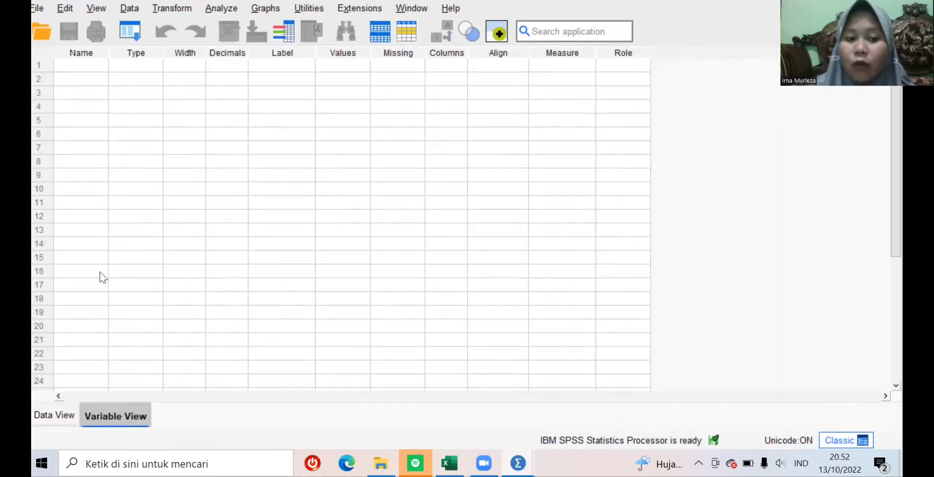
Step: Define the first variable with the name jeniskelamin and the label "jenis kelamin"
click(75, 63)
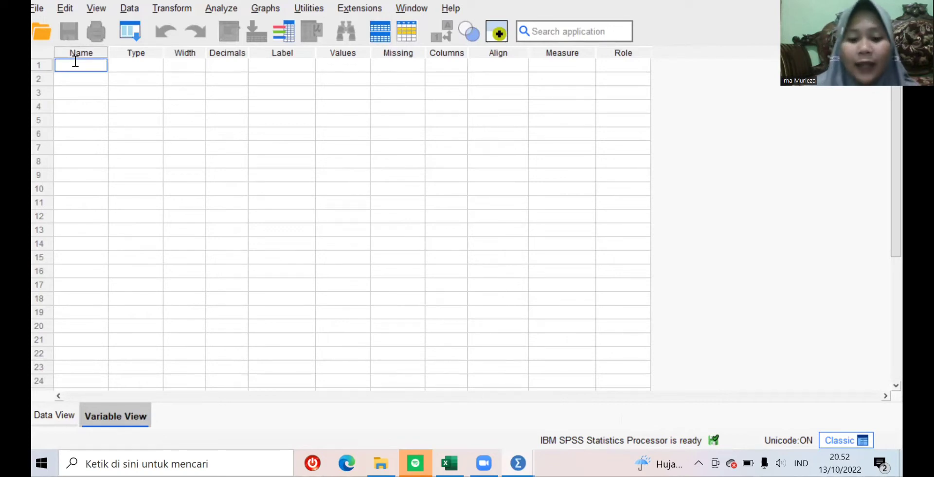
text(jen)
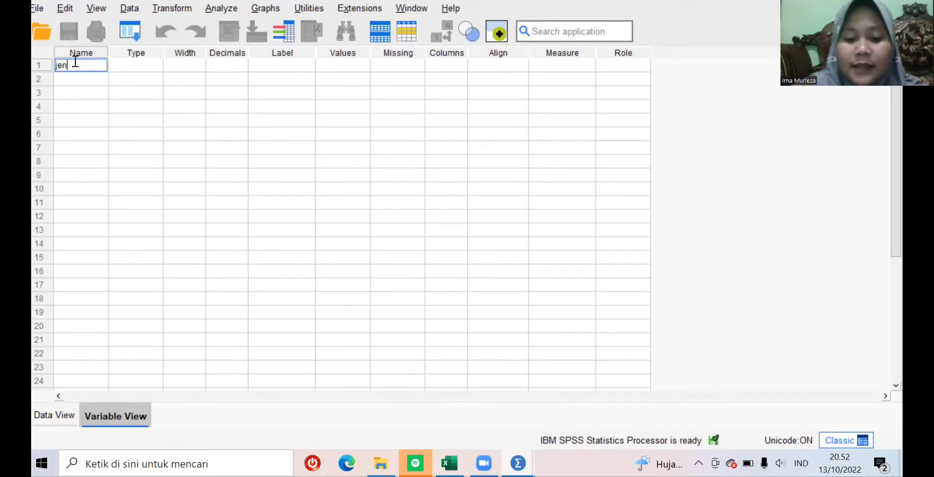
text(isk)
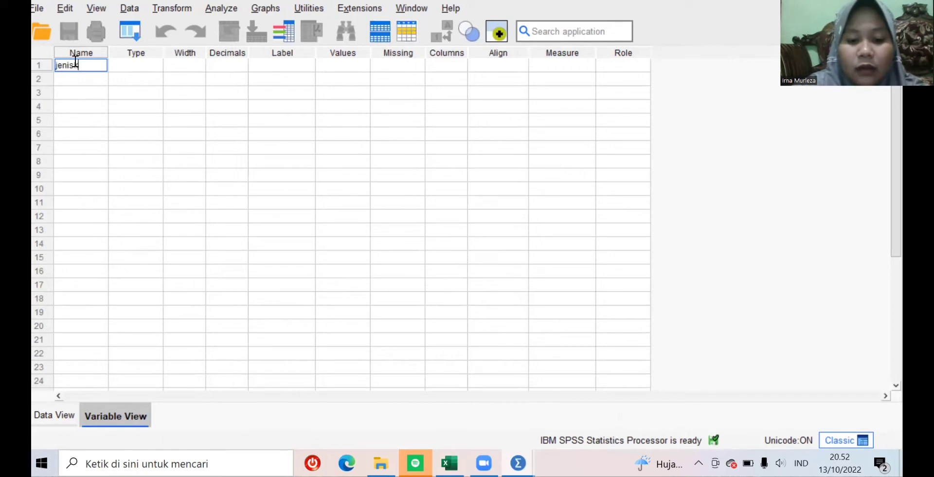
text(elamin)
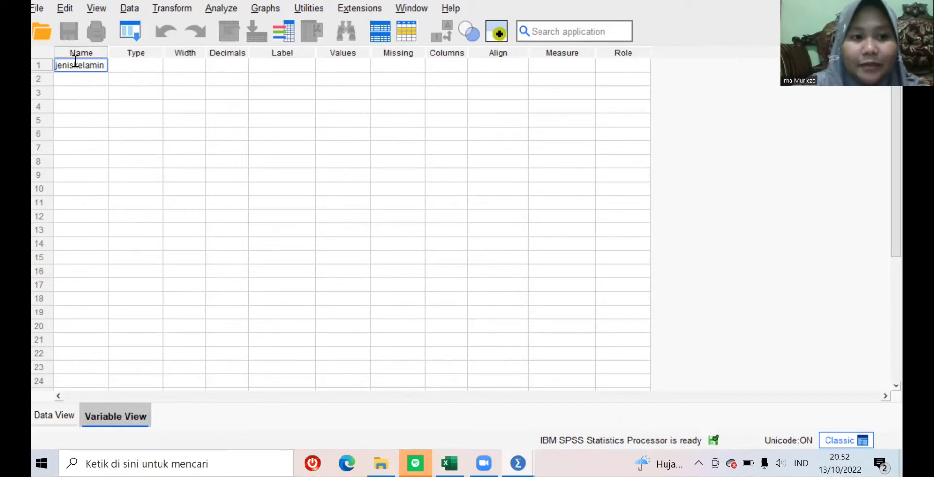
click(260, 64)
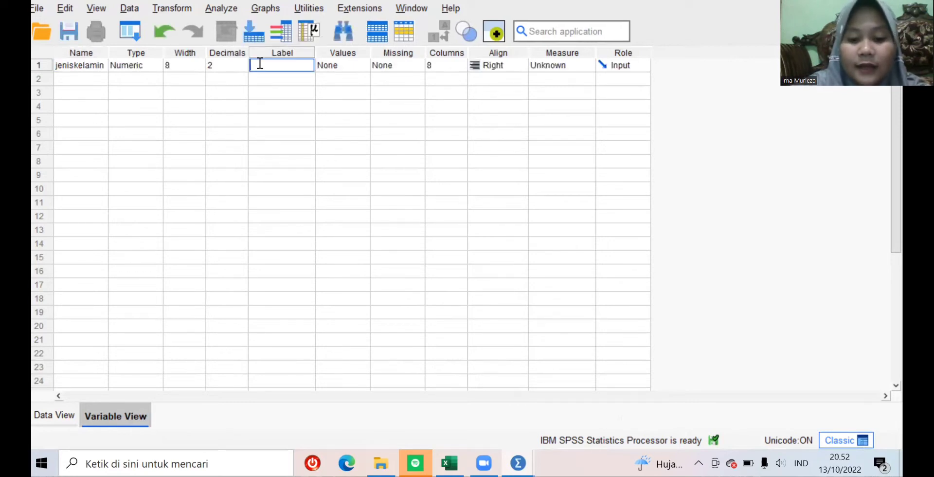
text(jenis )
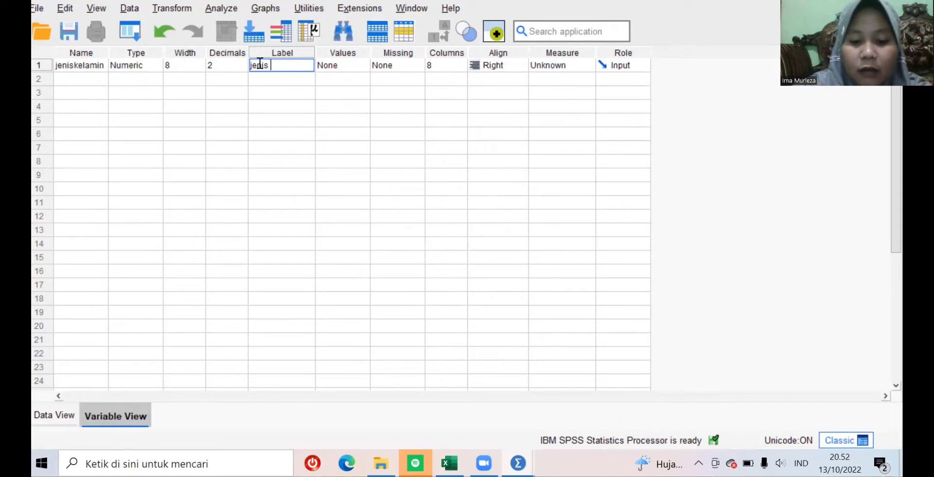
text(kelamin)
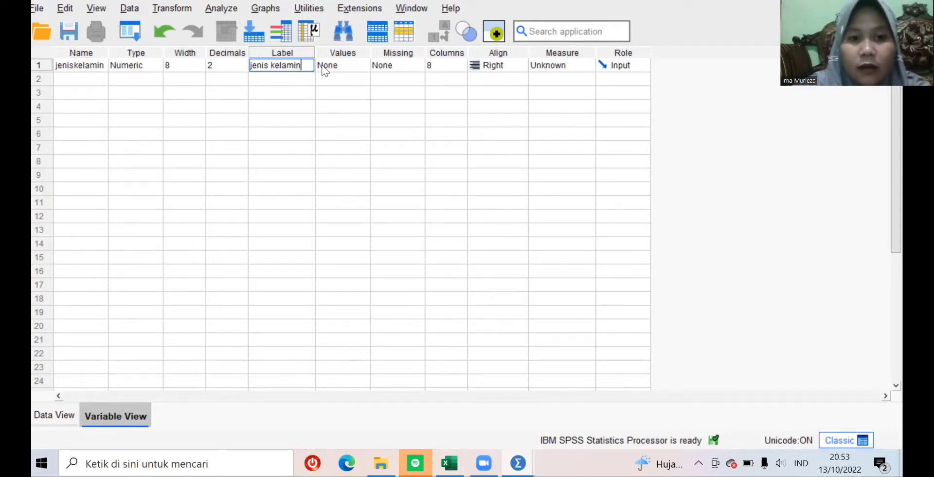
Step: Add a value label to the jeniskelamin variable that codes 1 as perempuan
click(356, 64)
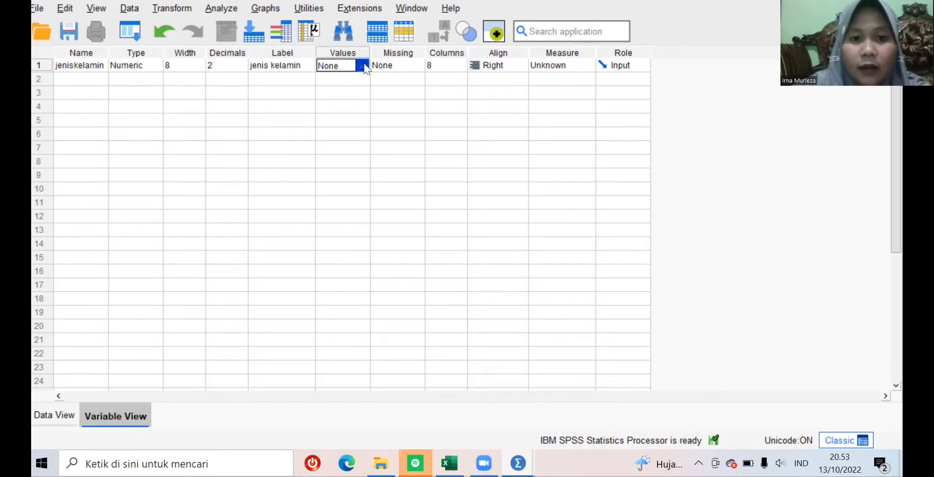
click(362, 66)
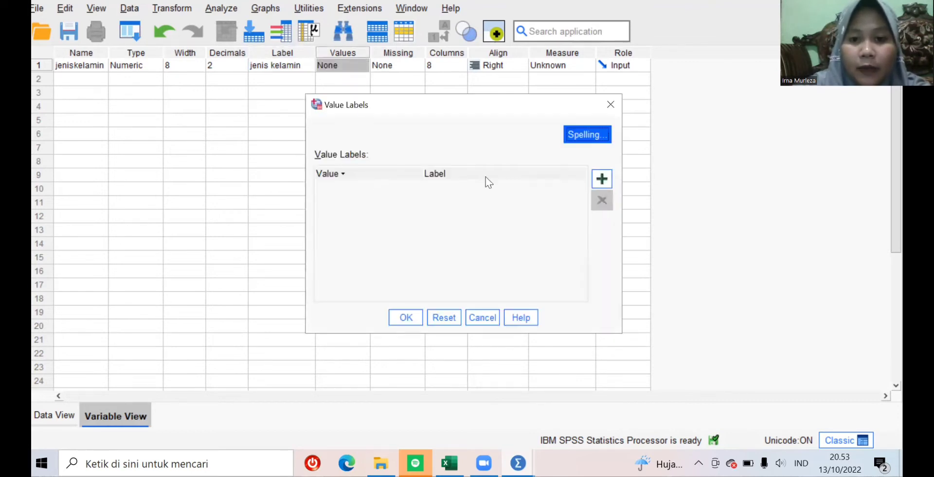
click(601, 171)
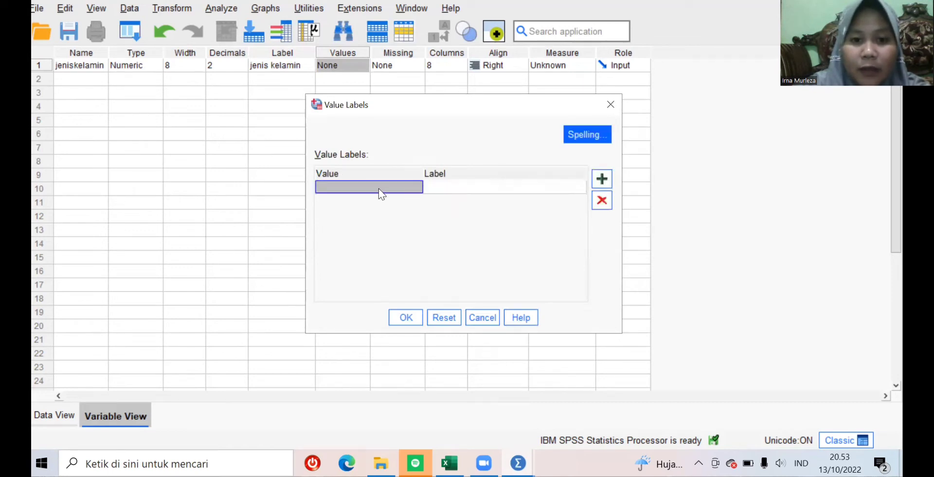
text(1)
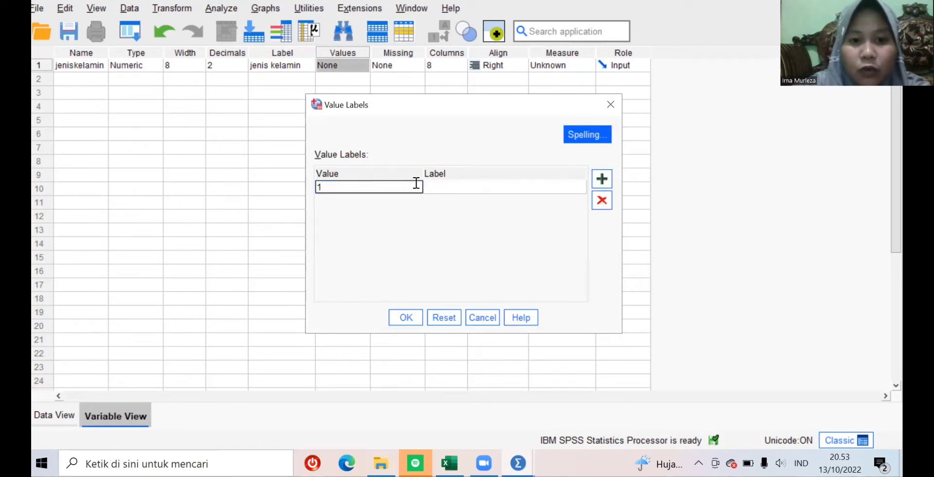
click(434, 185)
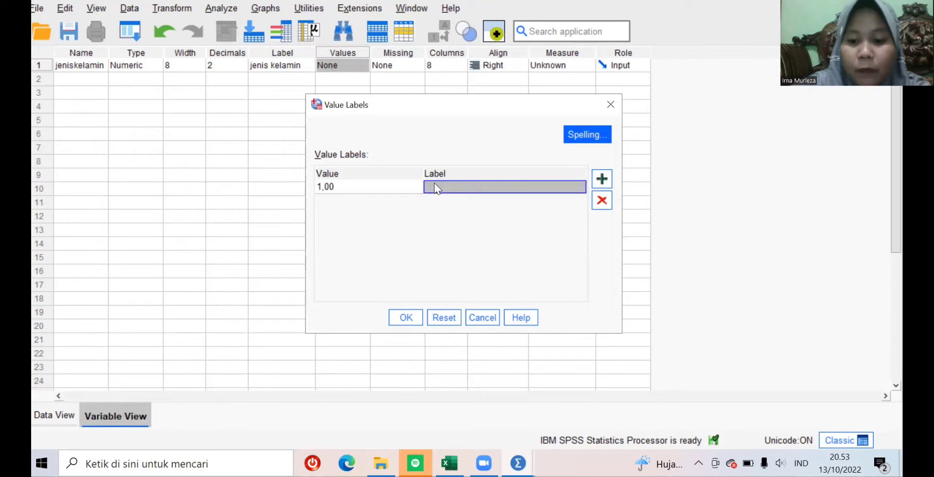
text(perempuan)
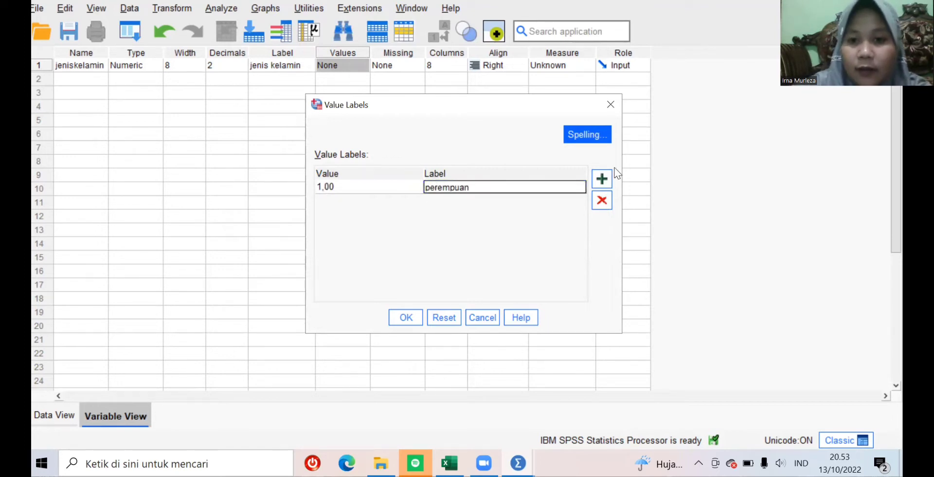
Step: Add a second jeniskelamin value label coding 2 as laki-laki, and apply the value labels
click(603, 176)
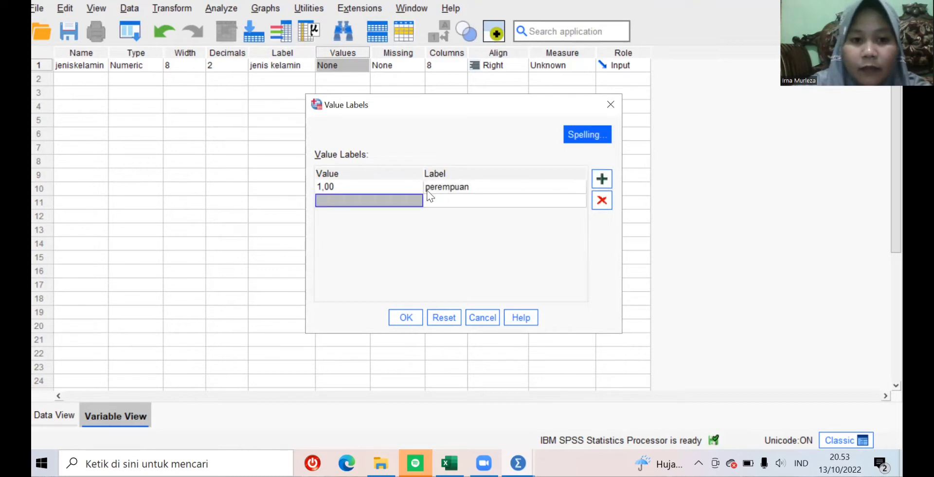
text(2)
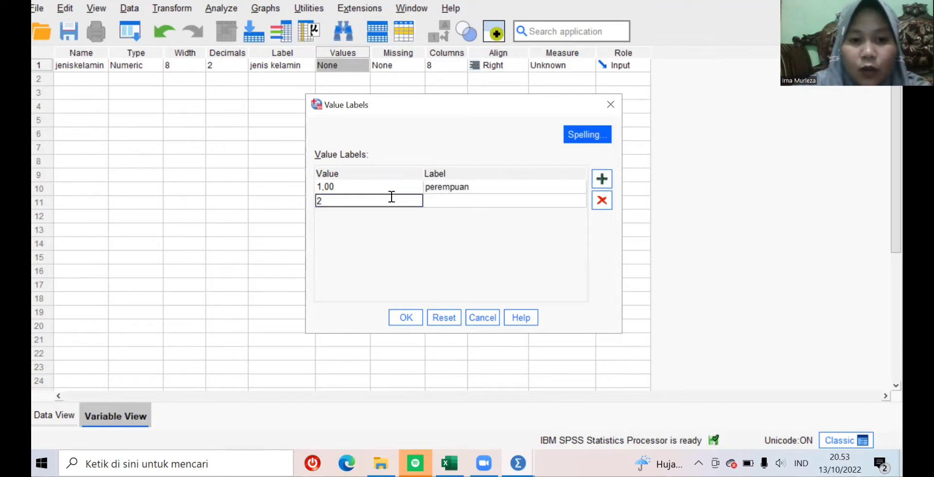
click(428, 197)
text(laki)
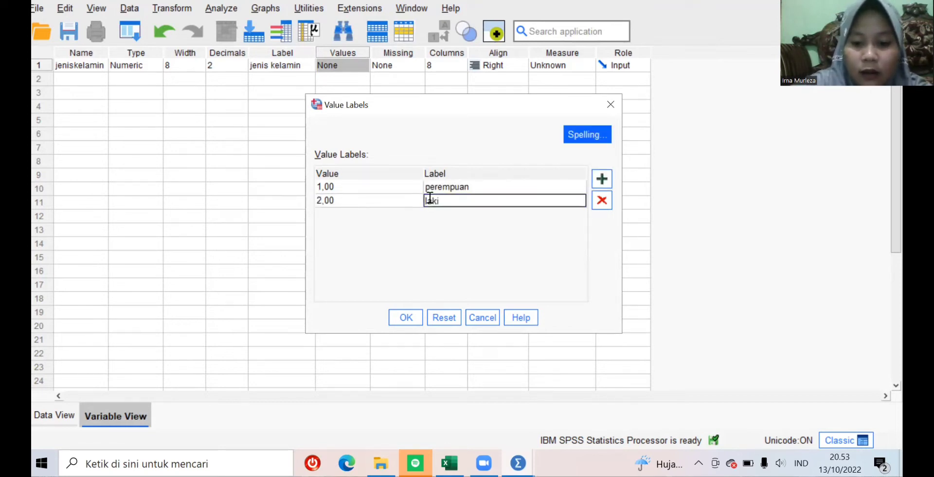
text(-laki)
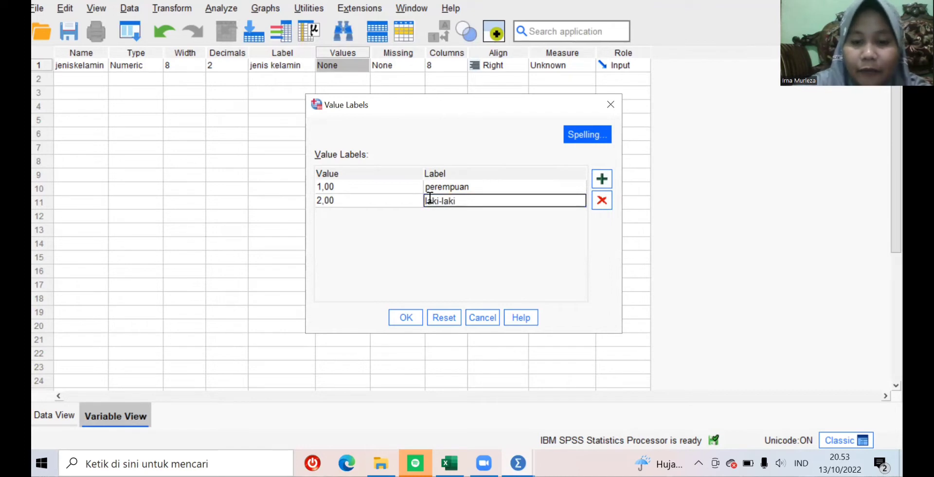
click(408, 319)
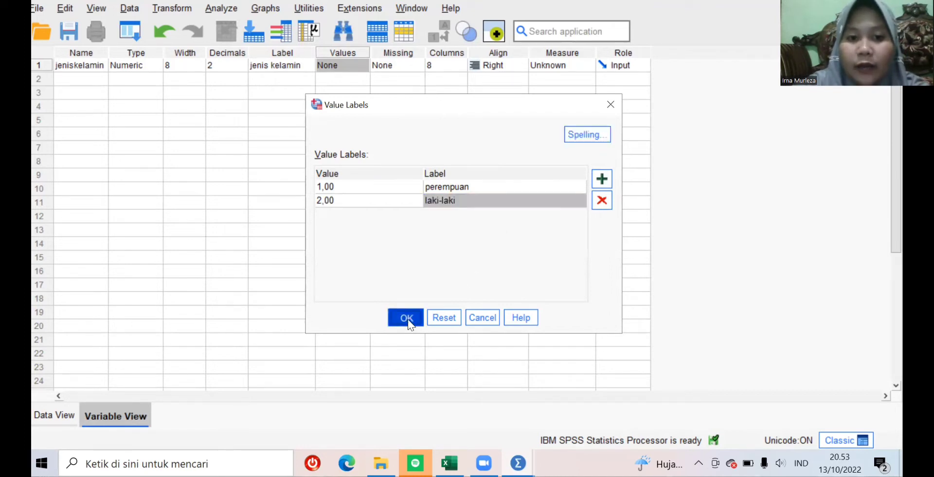
Step: Define the second variable with both its name and its label set to Fakultas
click(66, 76)
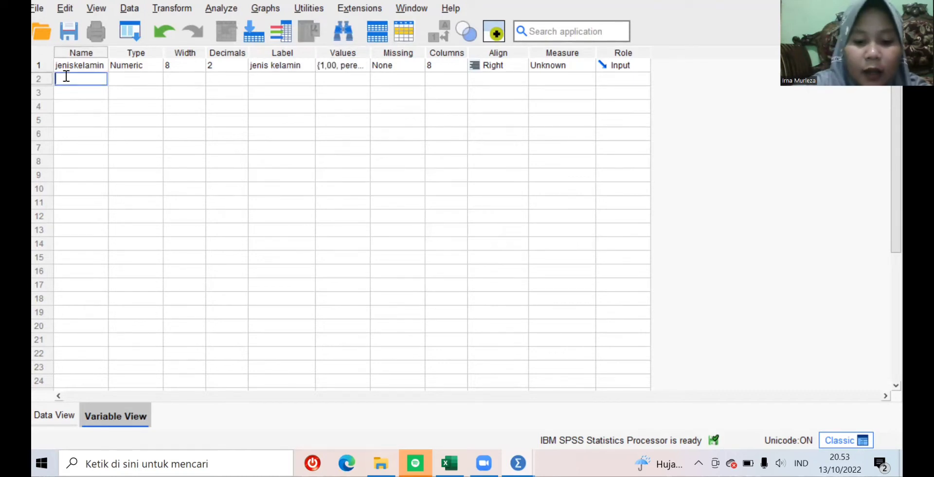
text(Fa)
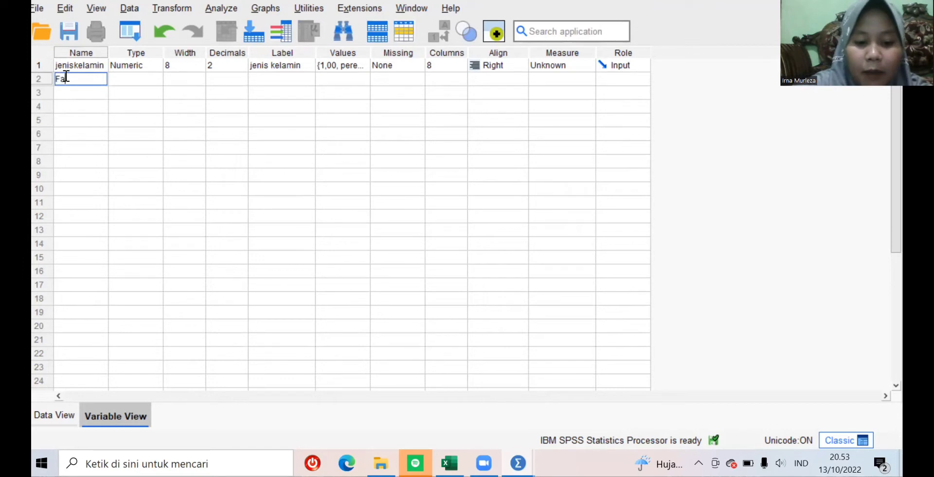
text(kultas)
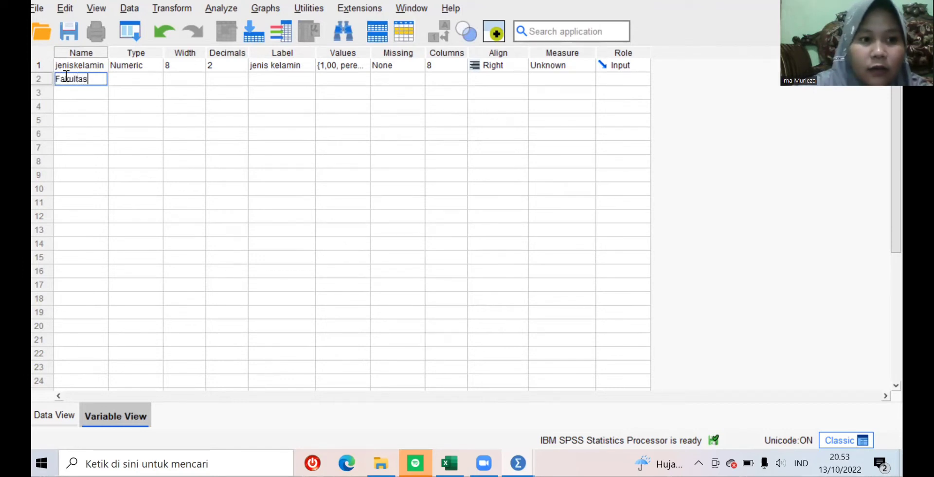
click(255, 76)
text(Fa)
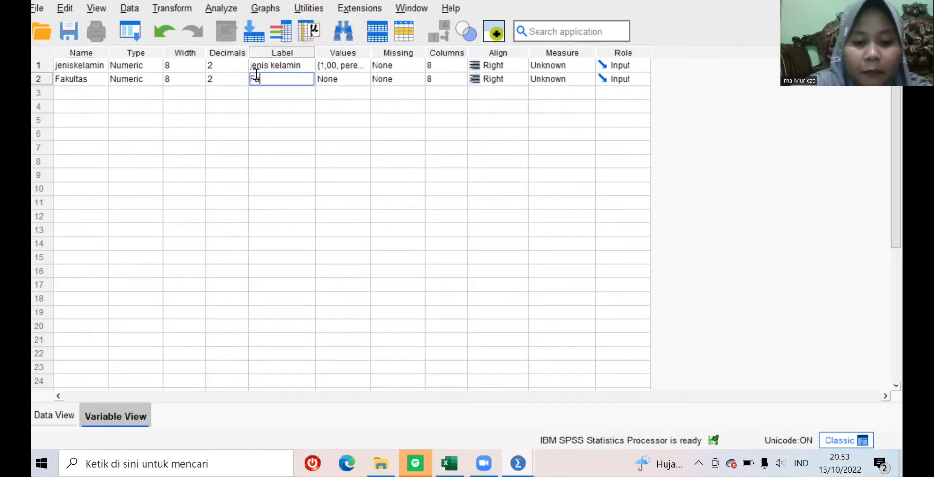
text(kultas)
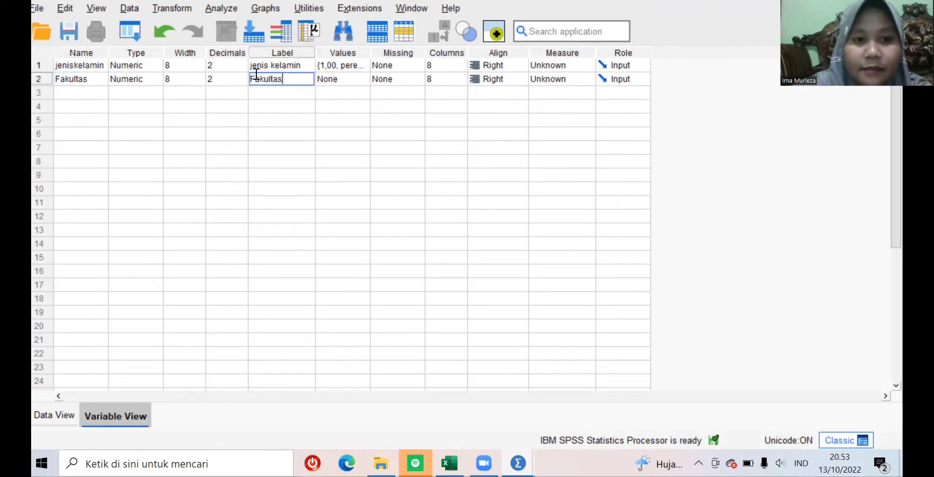
Step: Add a value label to the Fakultas variable that codes 1 as Fisip
click(348, 75)
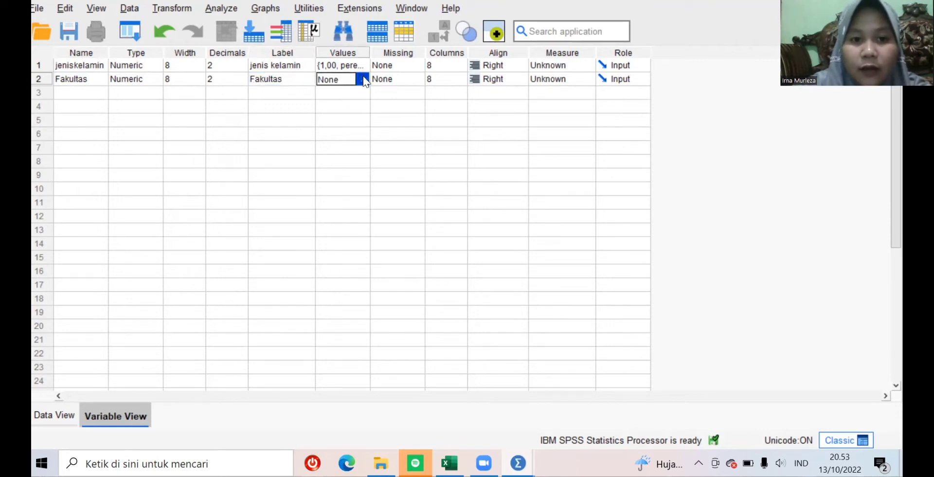
click(363, 79)
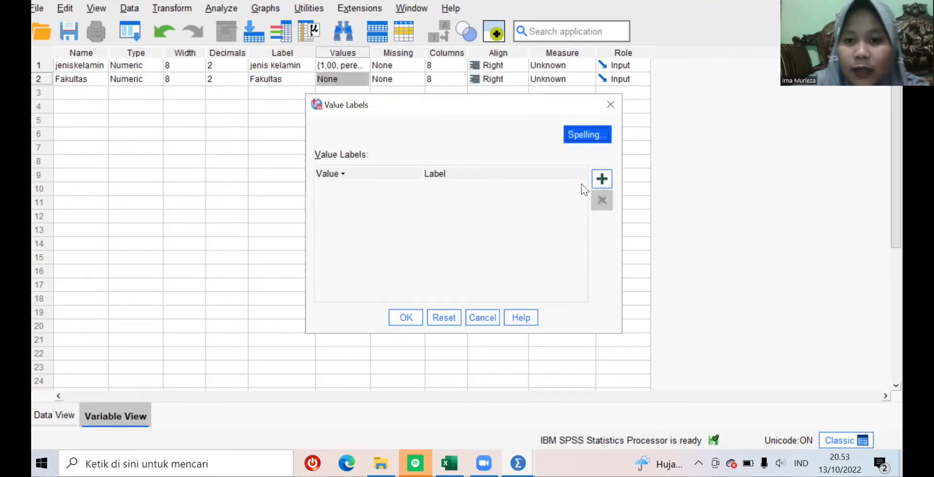
click(597, 178)
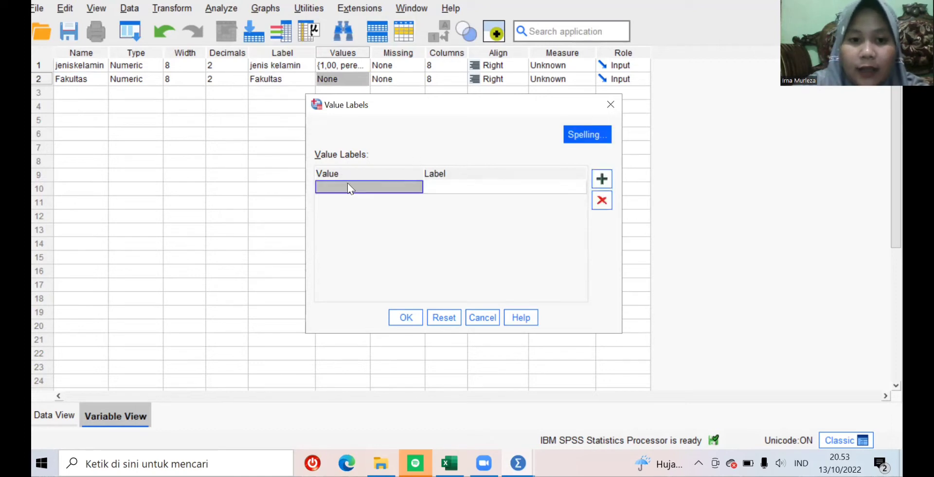
text(1)
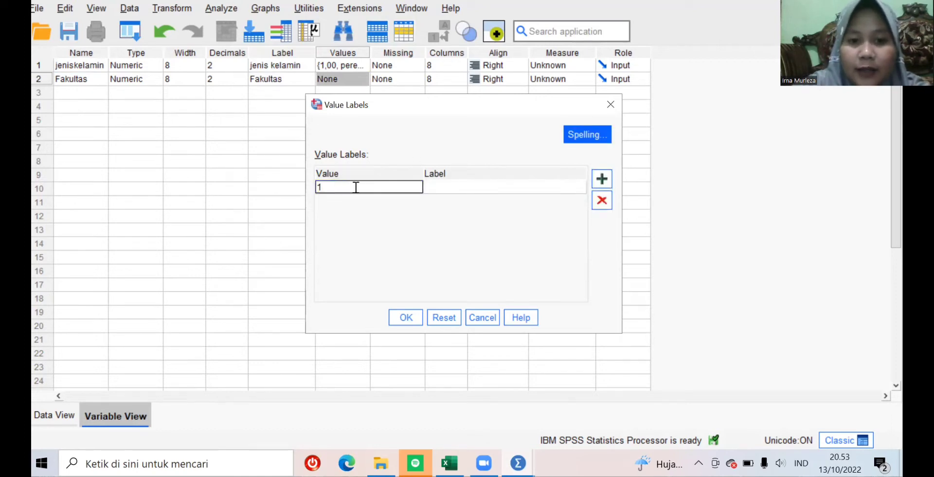
click(436, 182)
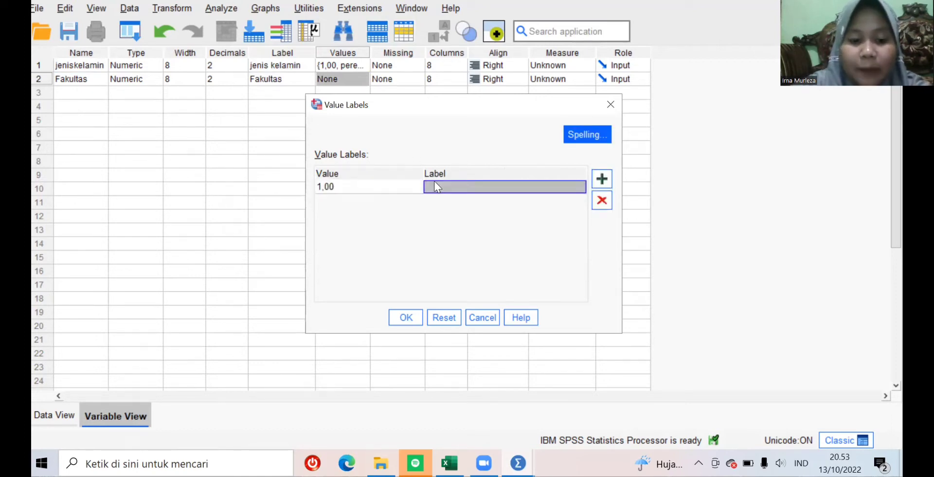
text(Fisip)
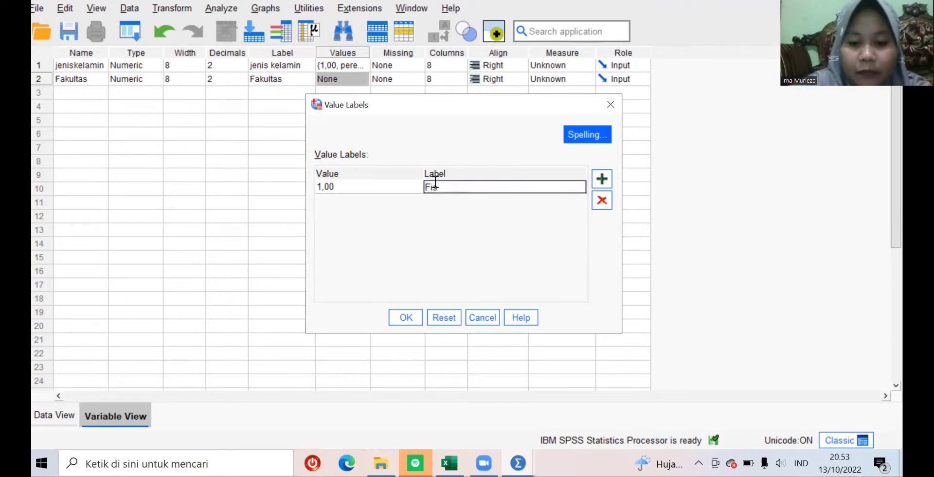
Step: Add a second value label to the Fakultas variable that codes 2 as Hukum
click(602, 179)
click(378, 199)
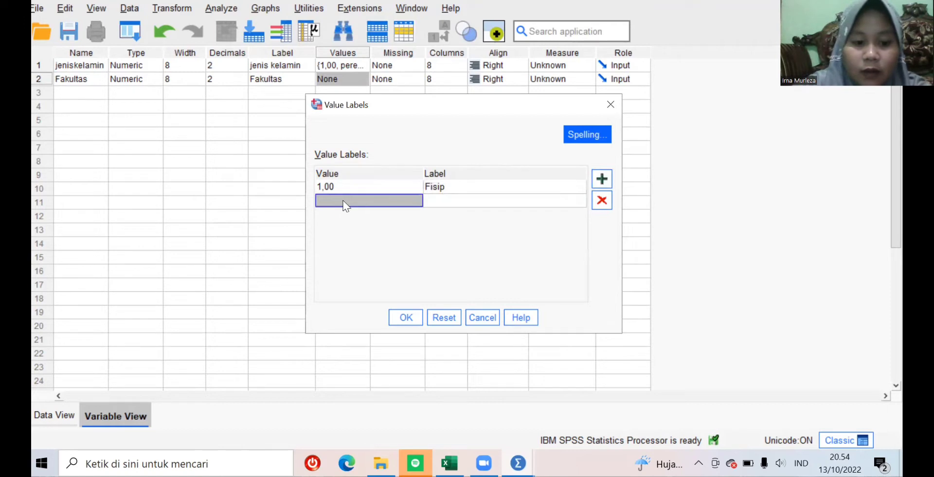
text(2)
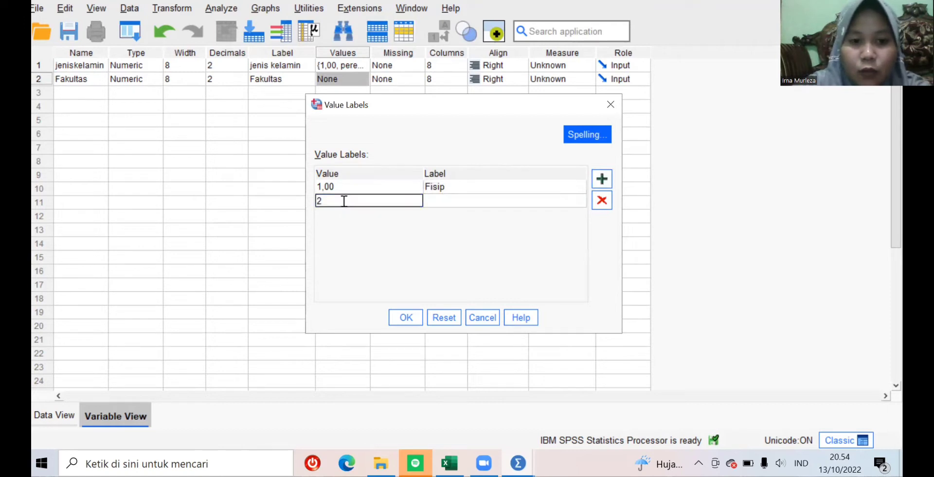
click(434, 200)
text(Hukum)
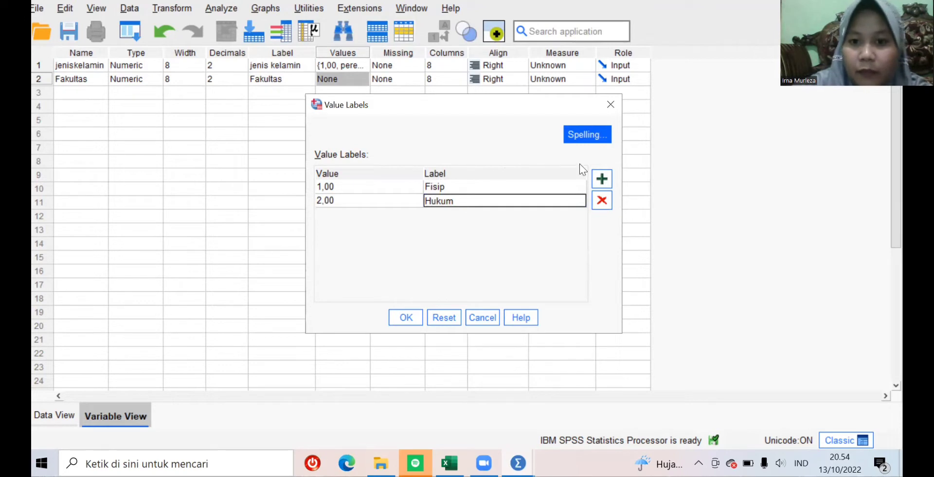
Step: Add a third Fakultas value label that codes 3 as Ekonomi
click(602, 178)
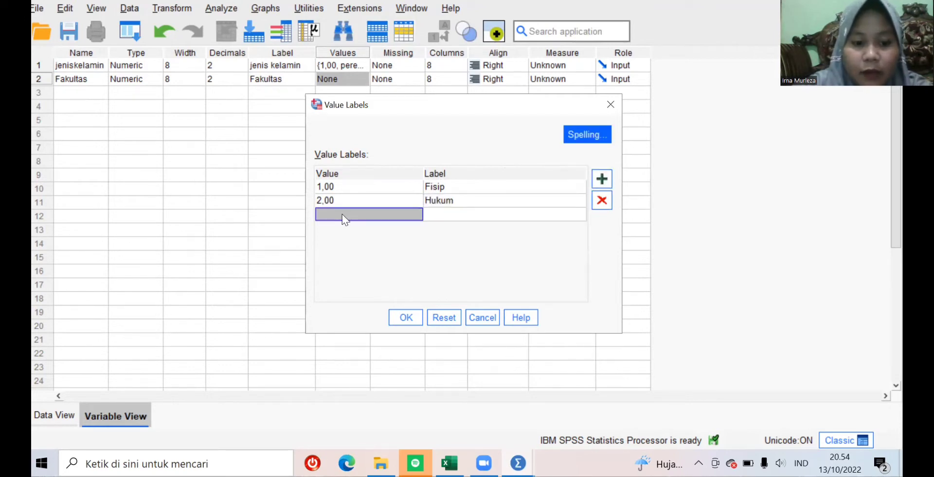
text(3)
click(437, 214)
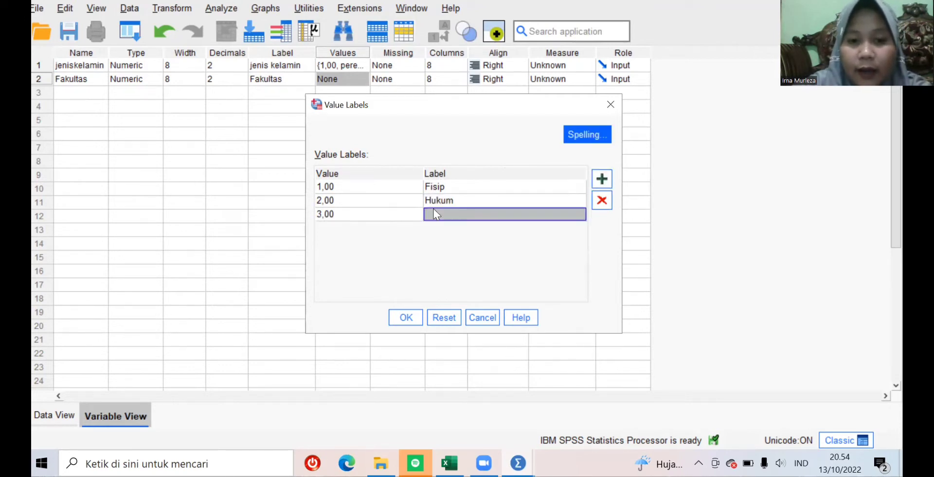
click(434, 212)
text(E)
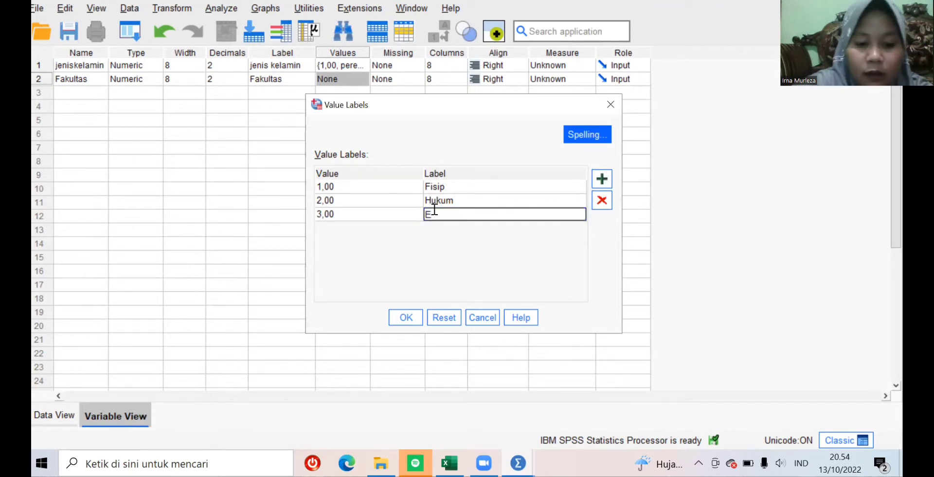
text(konomi)
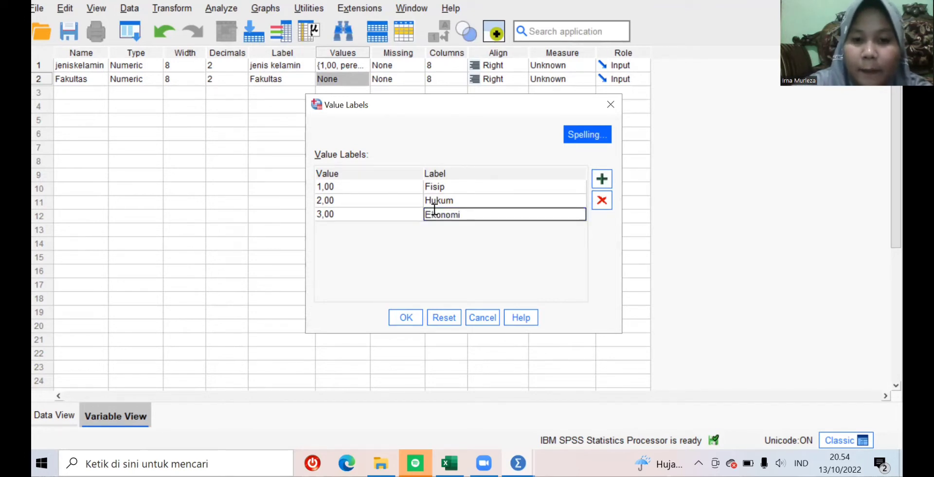
Step: Add a fourth Fakultas value label that codes 4 as Teknik
click(603, 178)
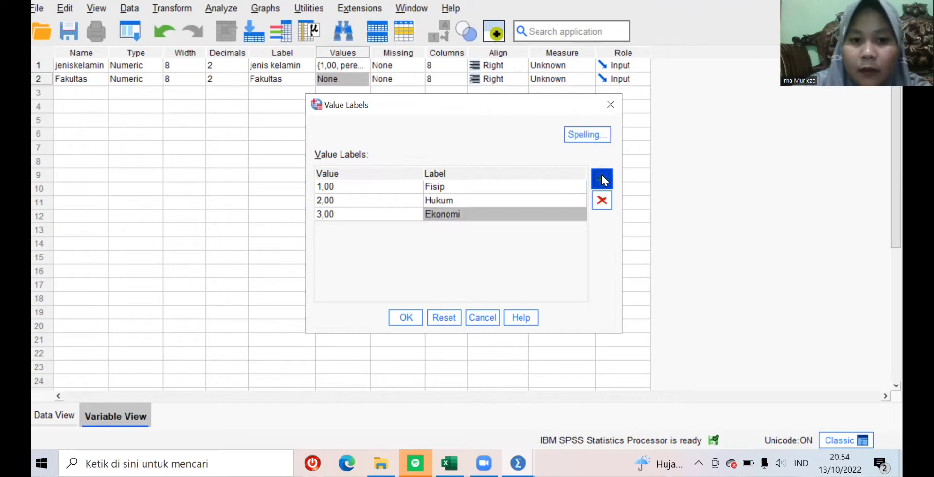
text(4)
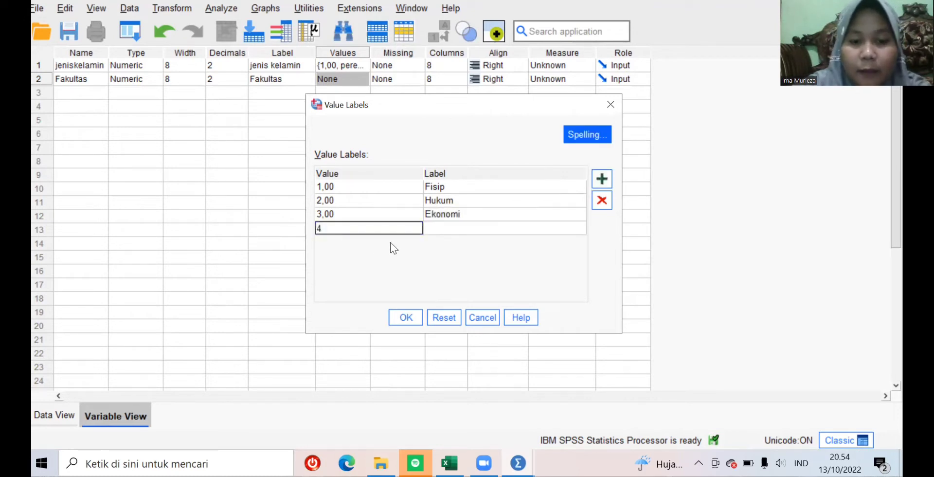
click(434, 223)
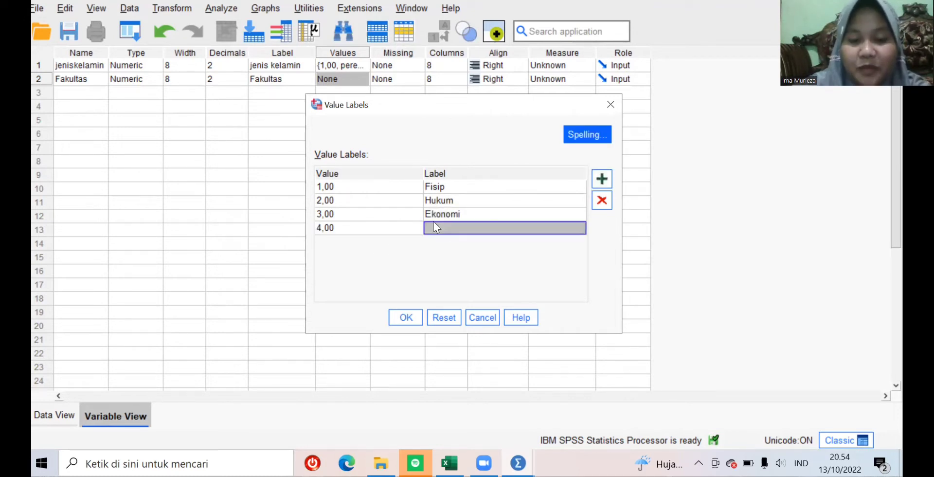
text(T)
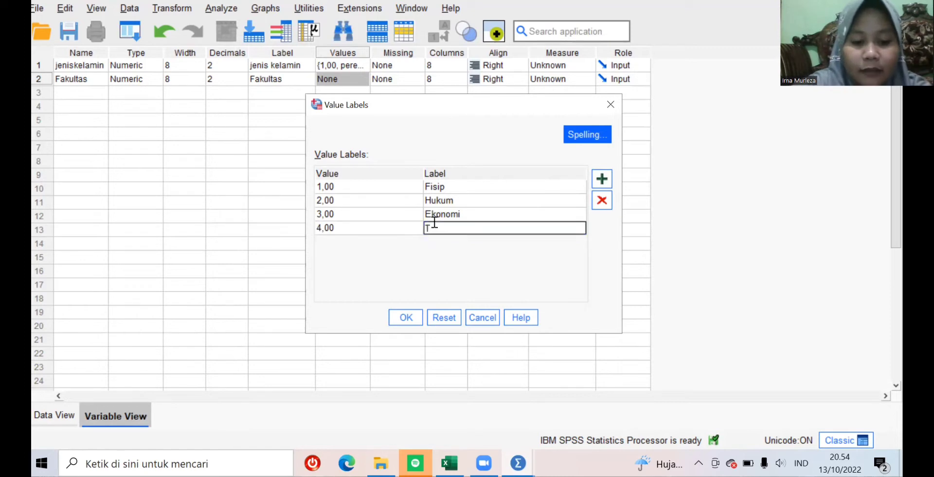
text(eknik)
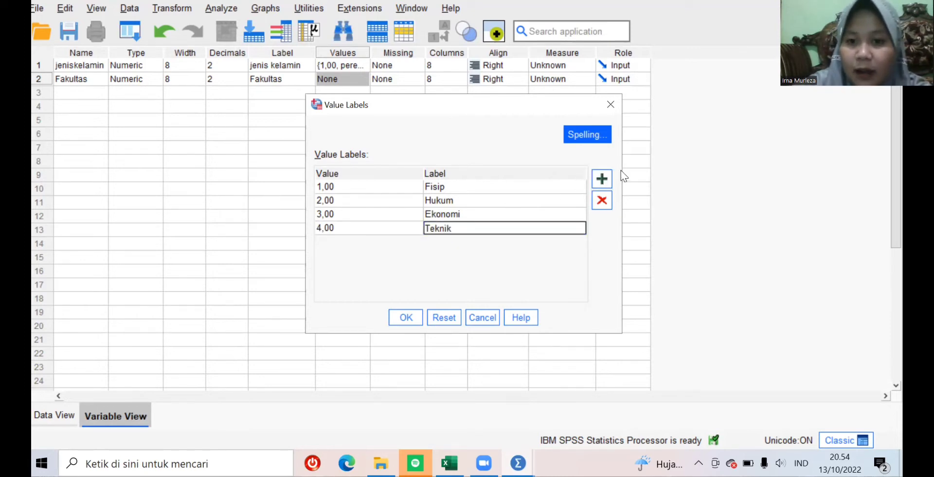
Step: Add a fifth Fakultas value label coding 5 as Fa2b, and apply the value labels
click(602, 179)
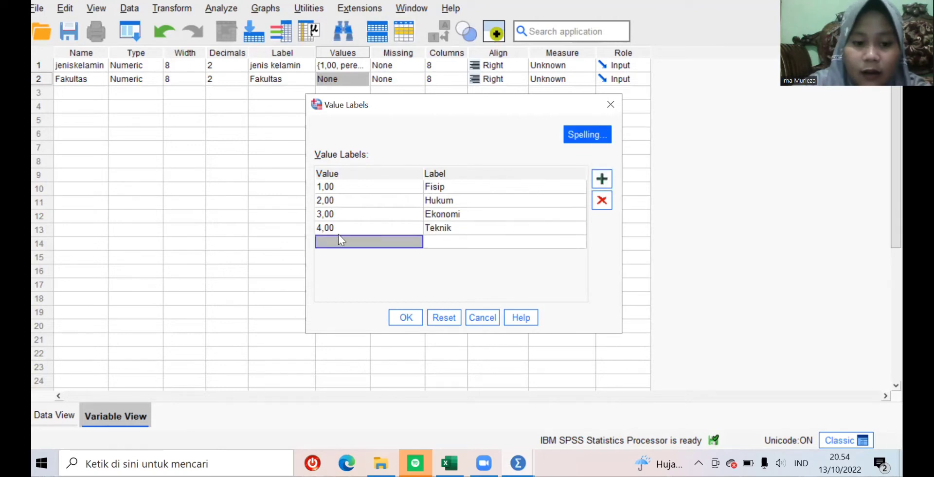
text(5)
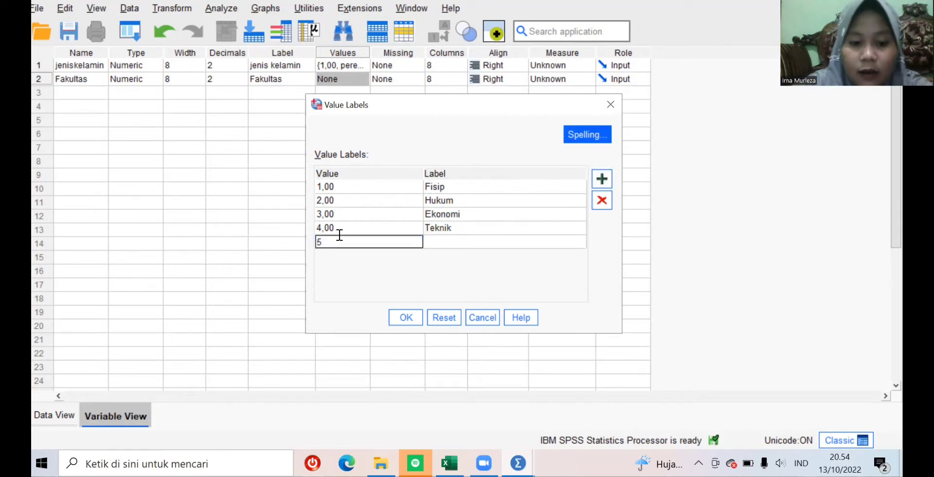
click(434, 242)
click(434, 242)
text(F)
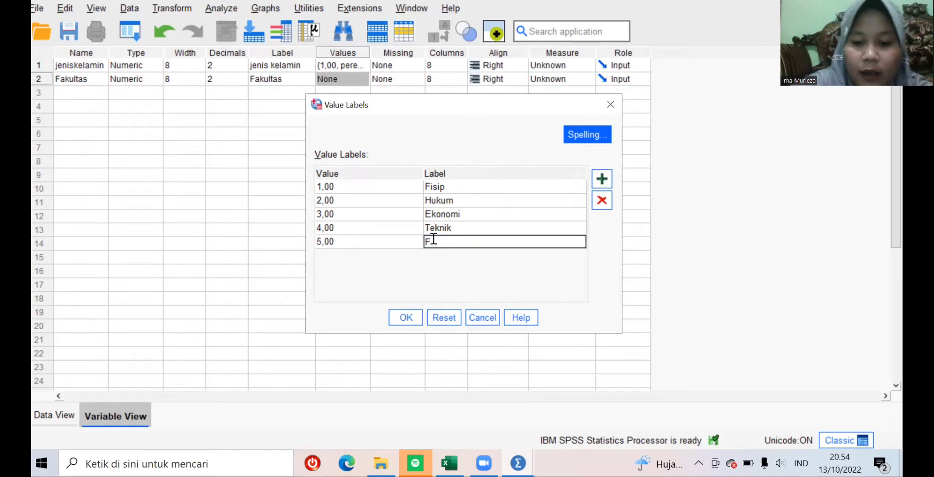
text(a2b)
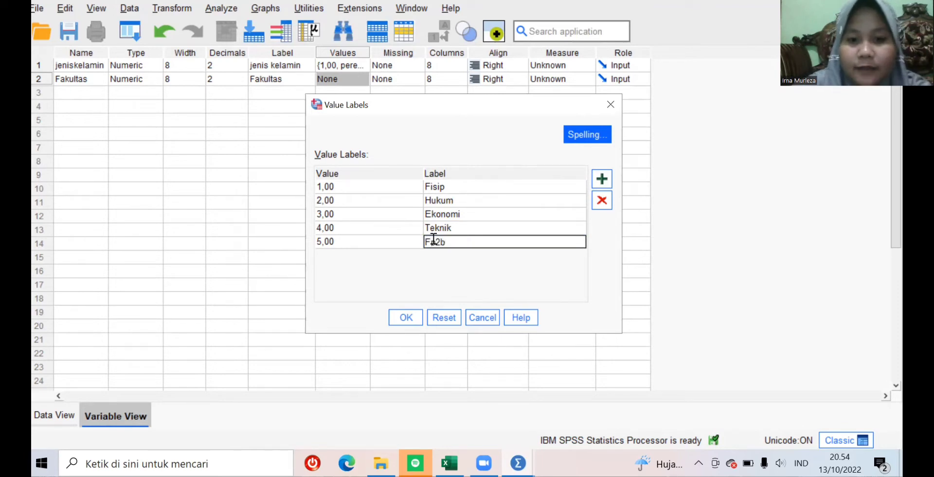
click(406, 316)
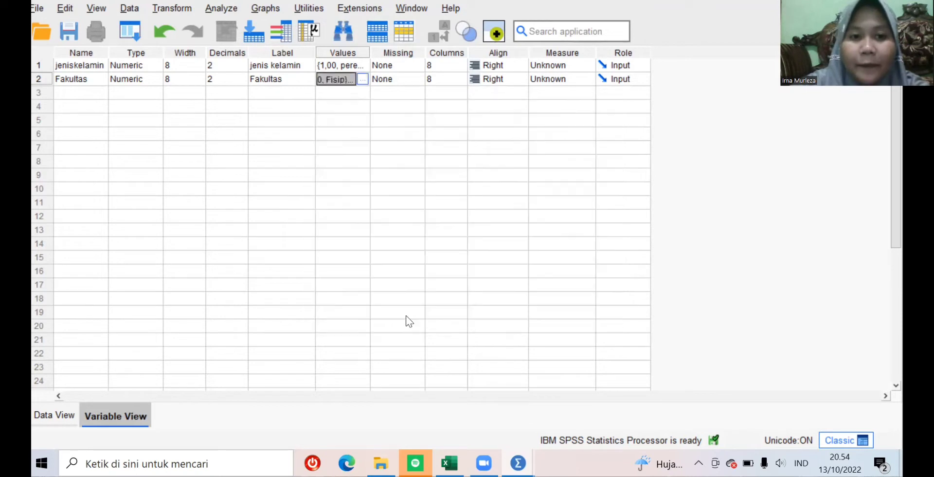
Step: Define the third variable with the name Mediasosial and the label media sosial
click(65, 89)
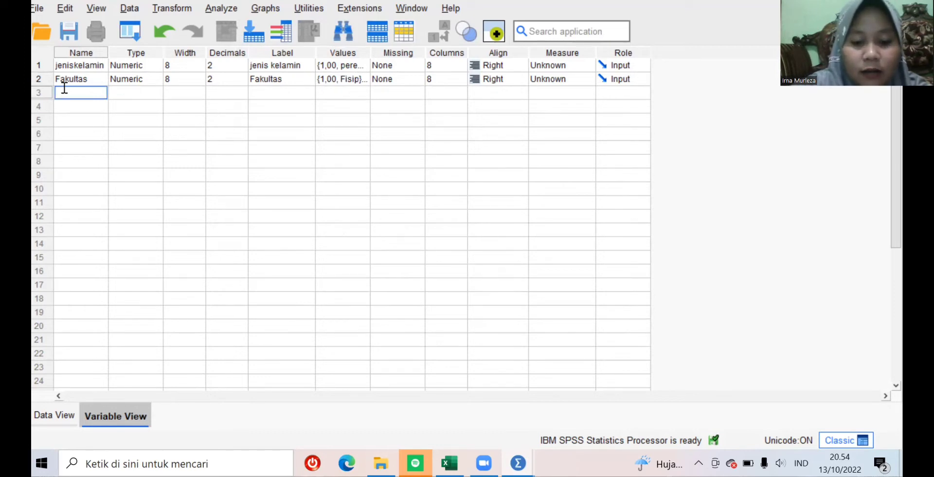
text(Medias)
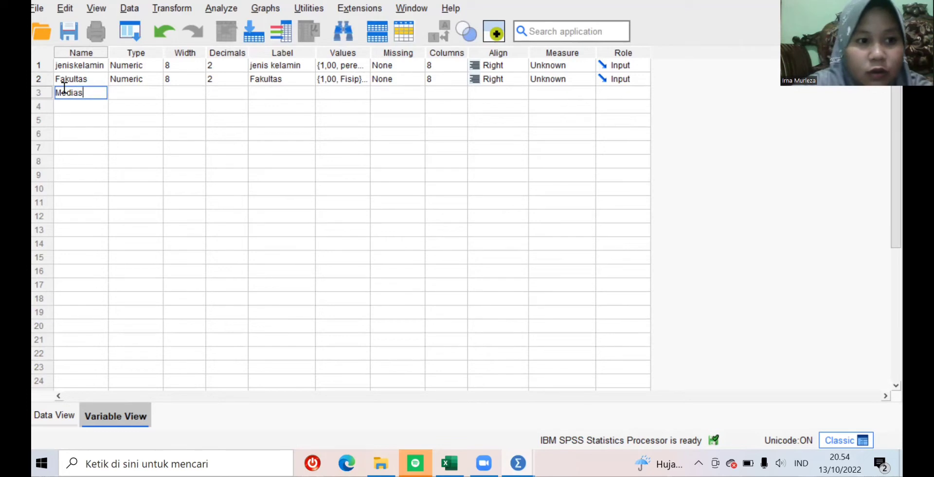
text(osial)
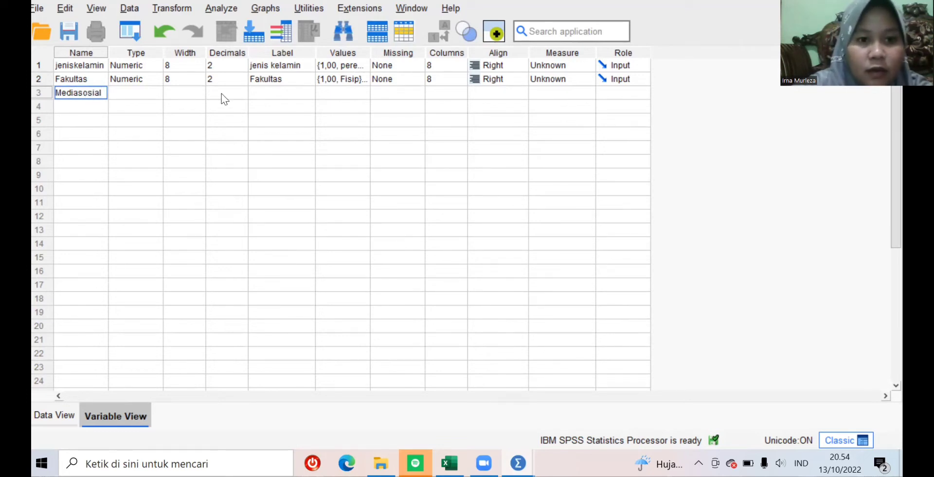
click(256, 89)
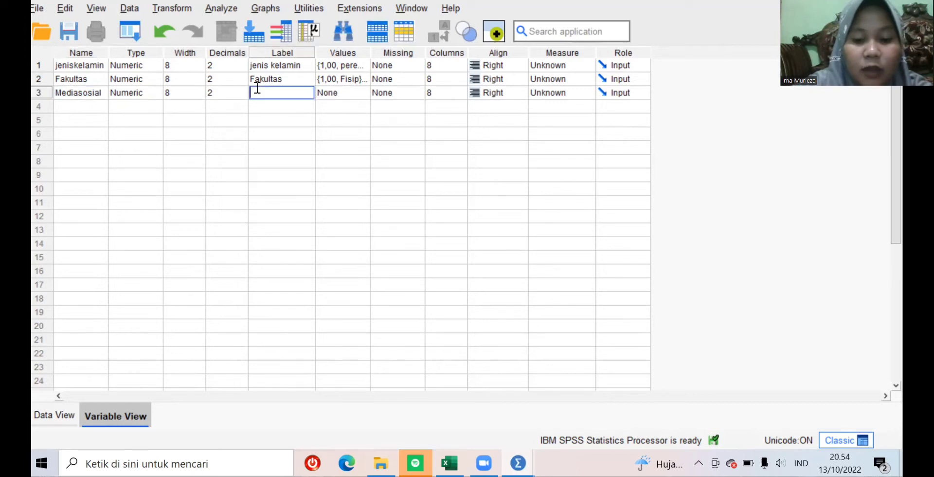
text(media)
text(sosial)
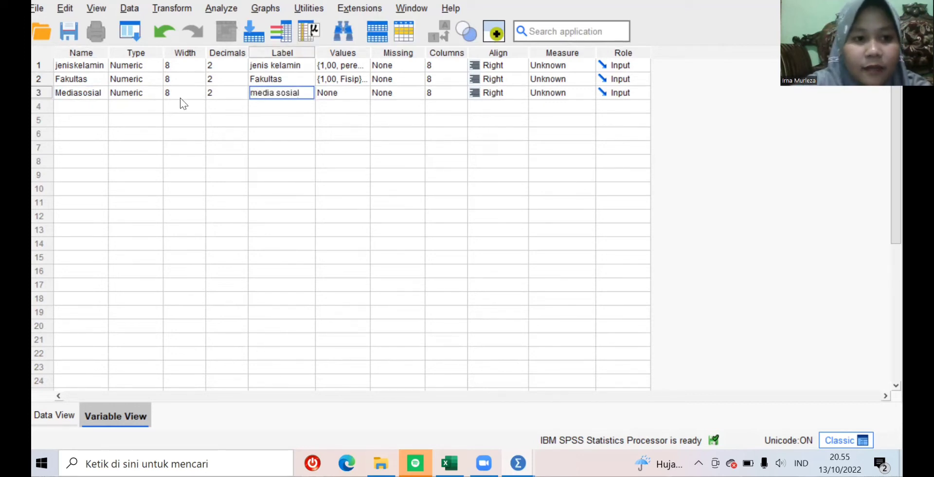
Step: Add a fourth variable named perilakukonsumtif below Mediasosial
click(67, 97)
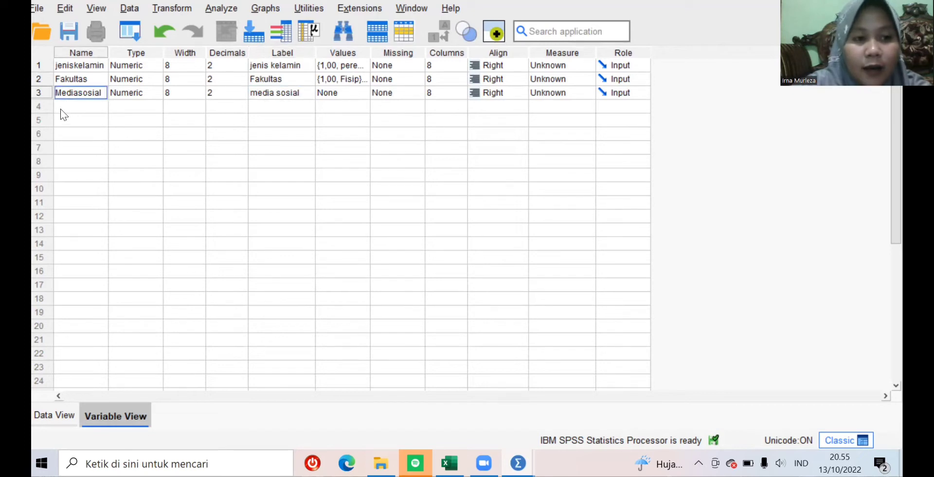
double_click(58, 98)
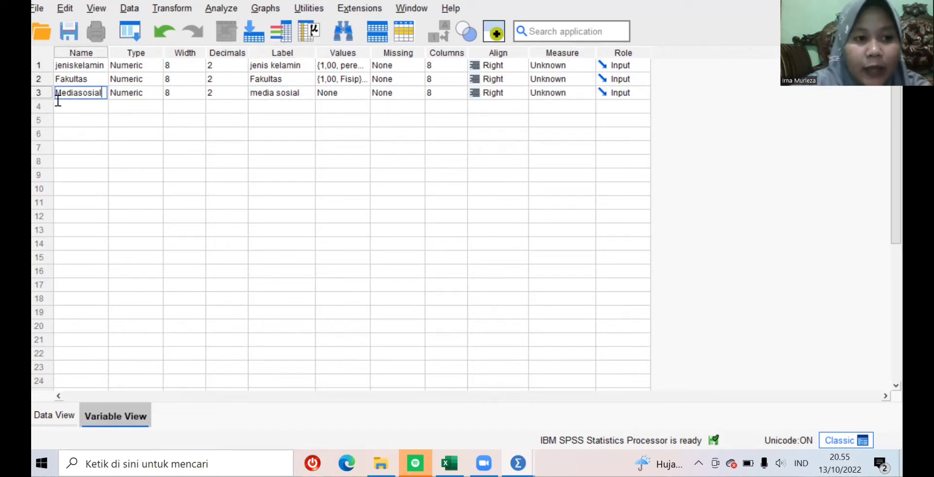
key(Return)
text(pe)
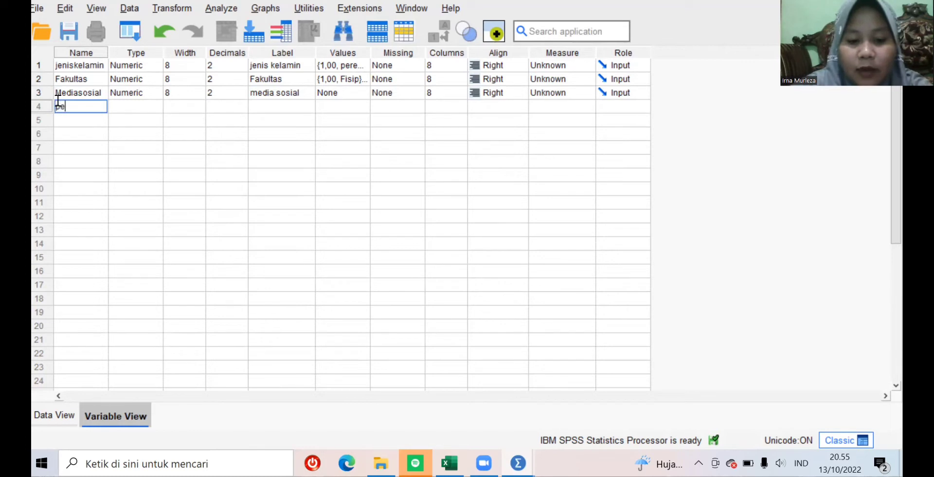
text(rilakuk)
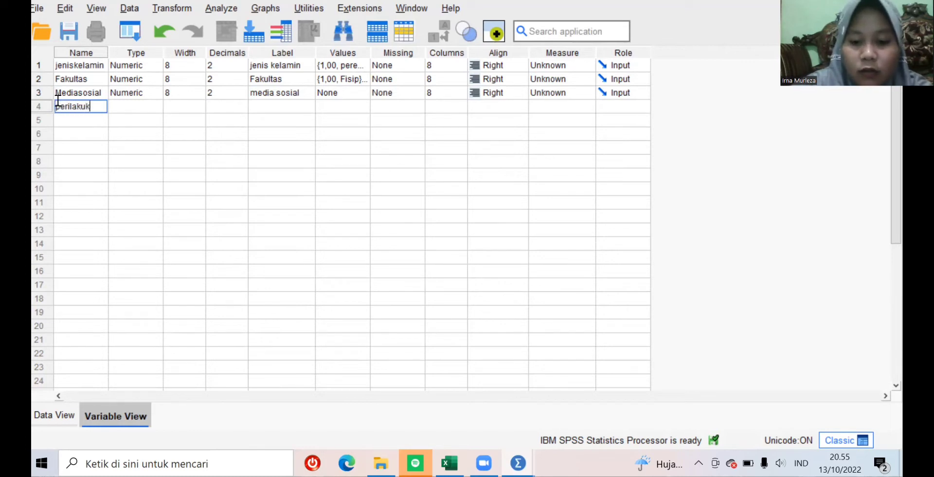
text(onsumtif)
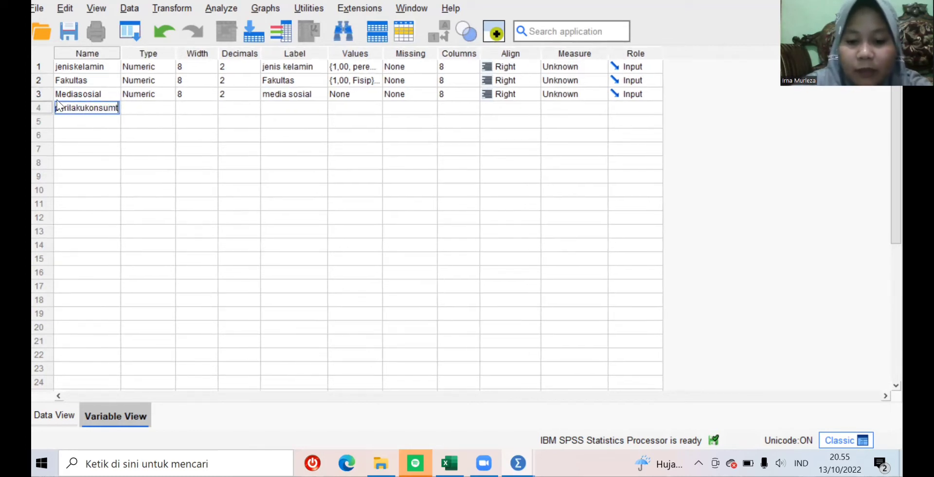
Step: Set the label of the perilakukonsumtif variable to perilaku konsumtif
click(272, 103)
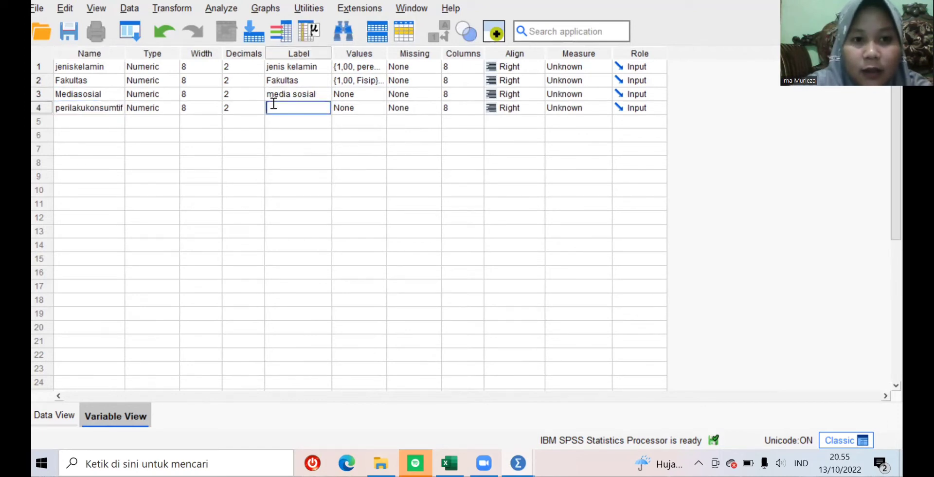
text(pe)
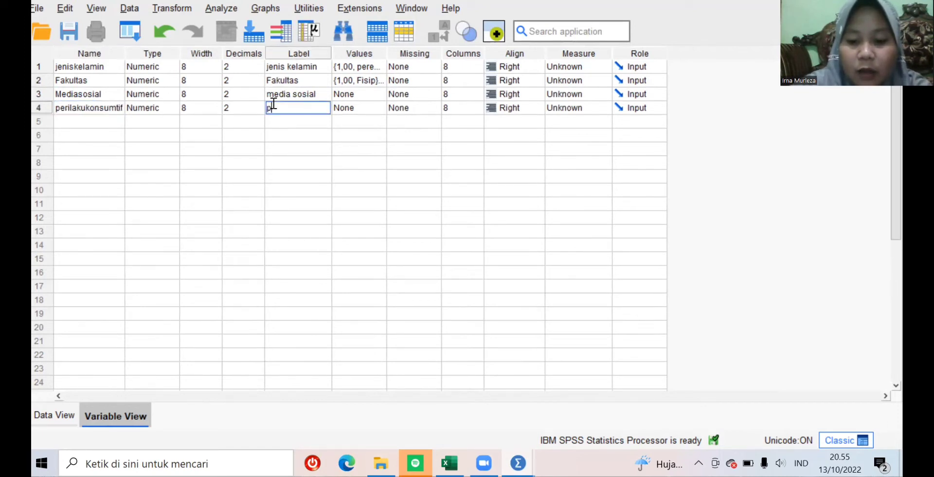
text(rilaku )
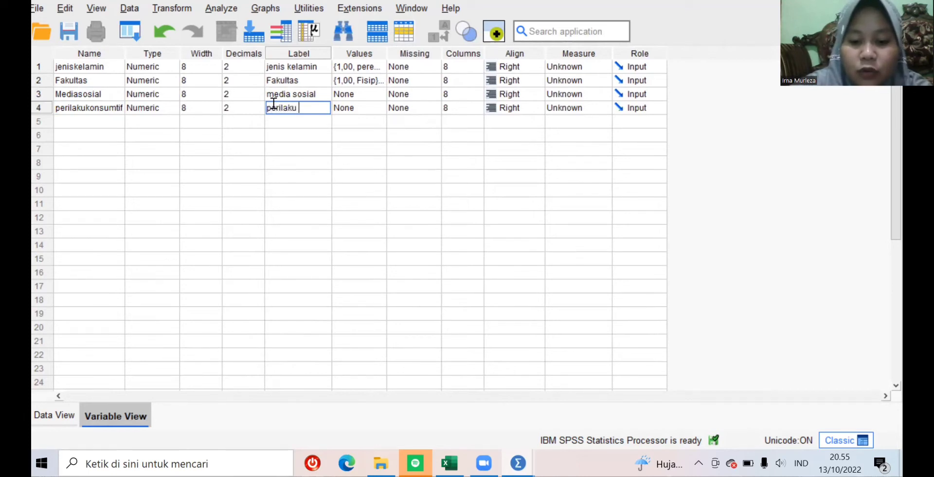
text(kons)
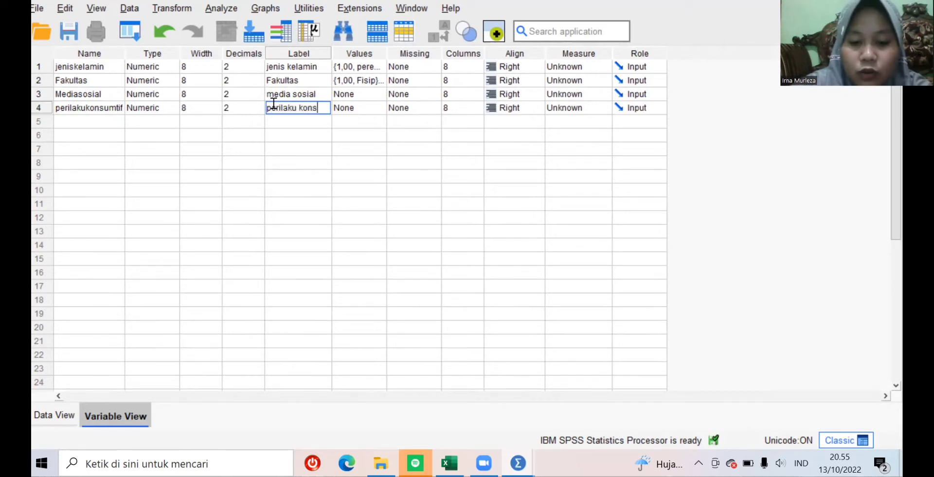
text(umtif)
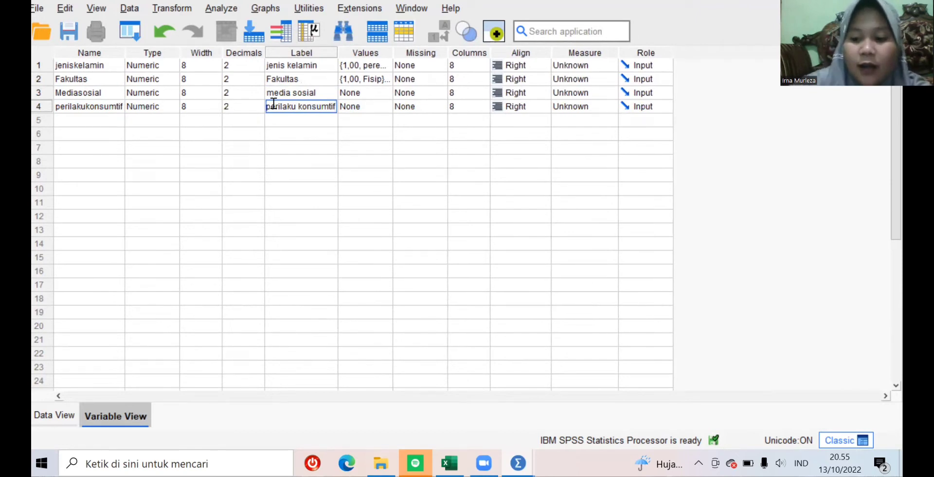
key(Return)
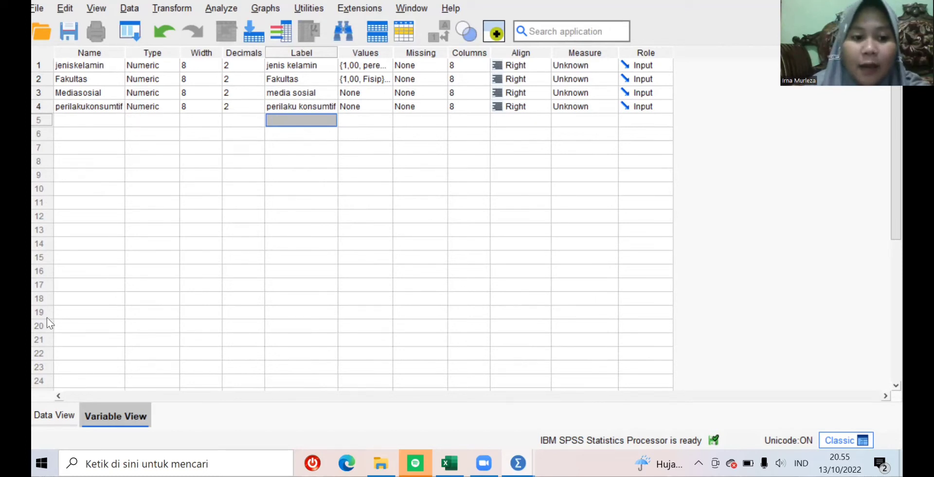
Step: Show the SPSS data grid, switch to the data UTS workbook in Excel and copy the Kode JK values in C2:C73
click(54, 414)
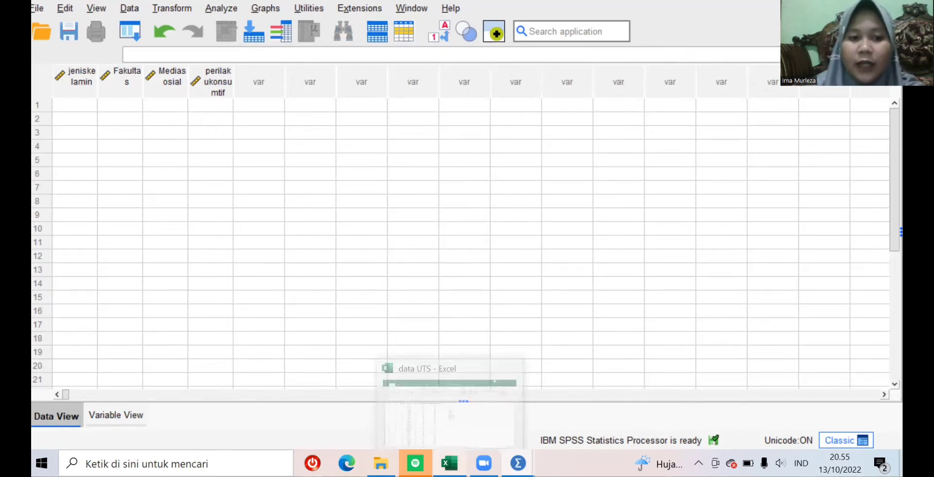
click(449, 463)
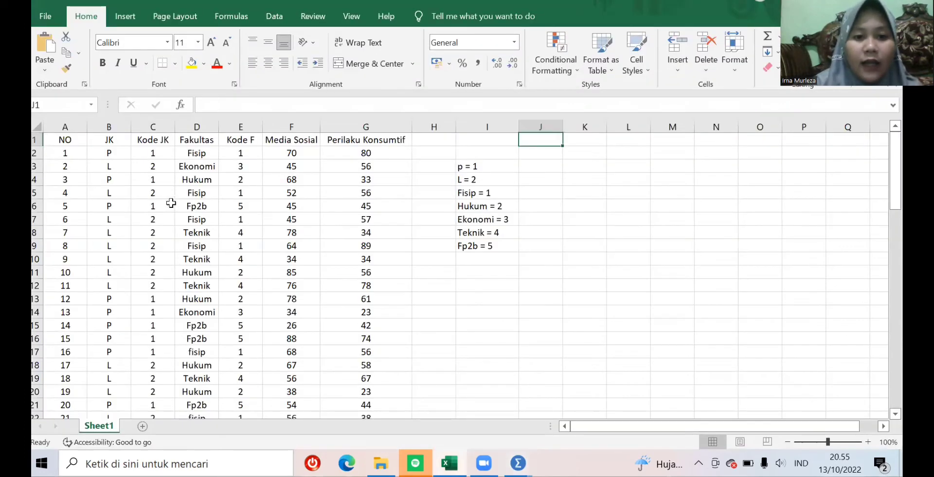
click(97, 153)
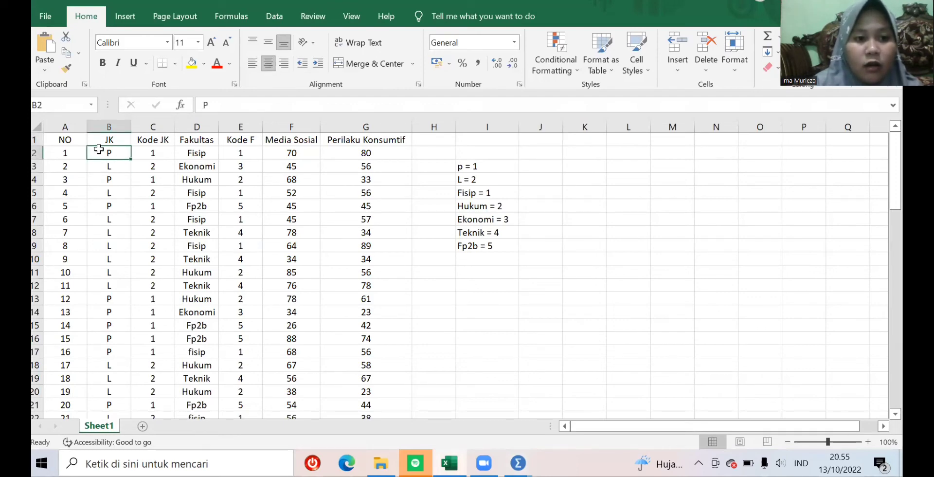
click(144, 154)
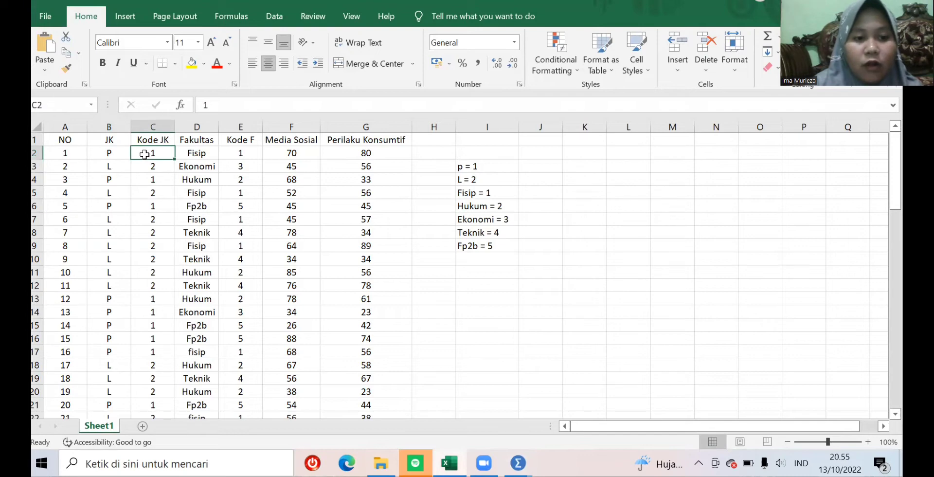
drag(145, 154, 169, 244)
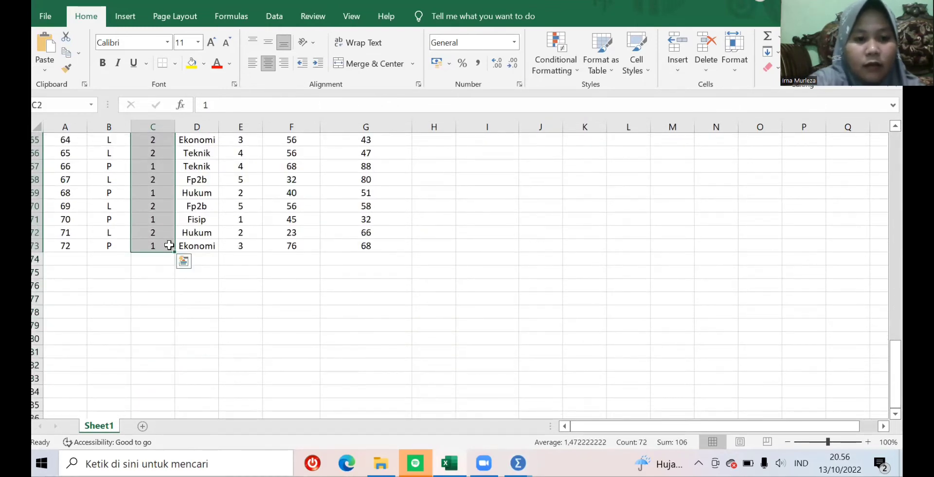
key(ctrl+c)
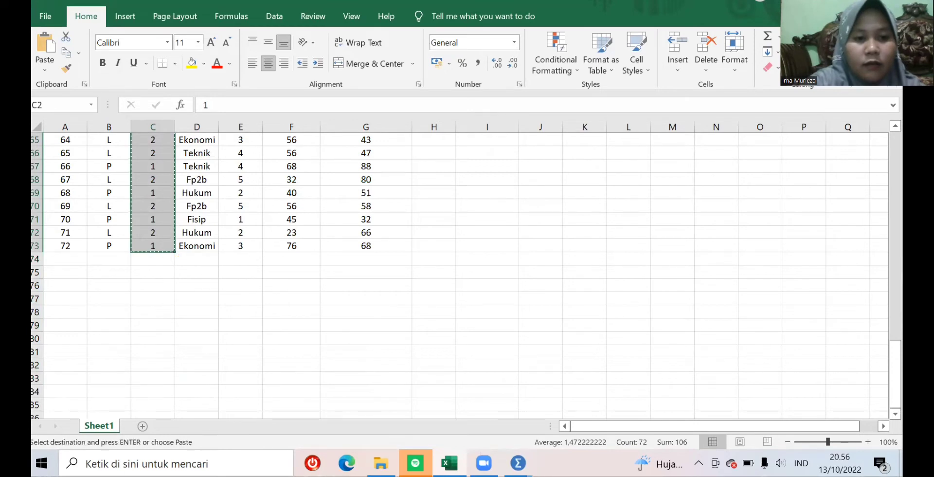
Step: Switch to the SPSS Untitled1 dataset and paste the copied gender codes into the jeniskelamin column from row 1
click(518, 463)
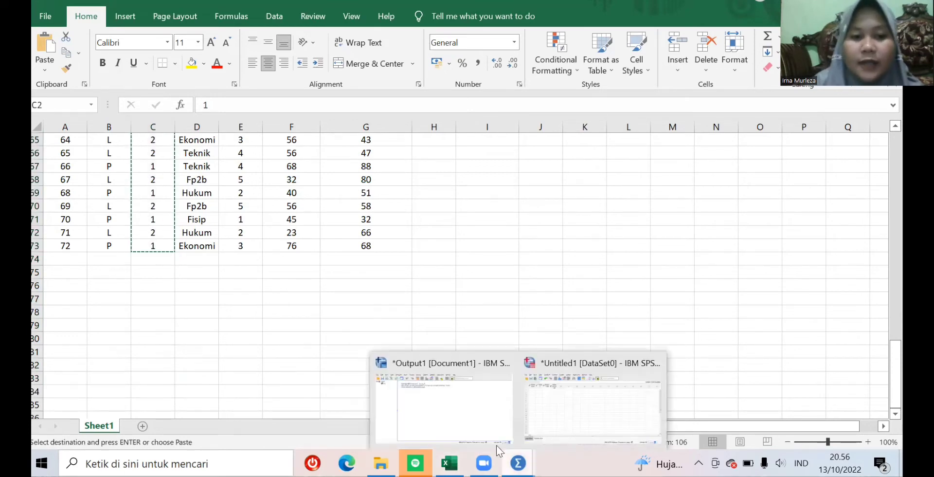
click(555, 407)
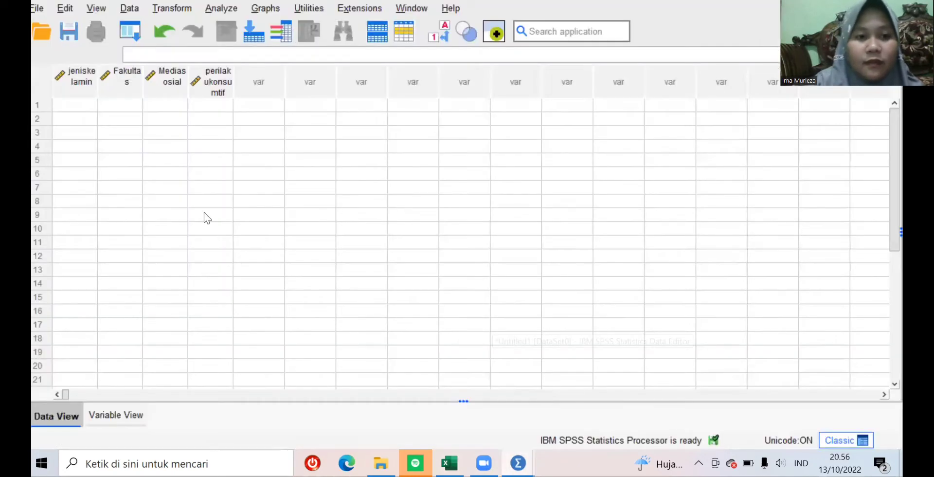
click(63, 97)
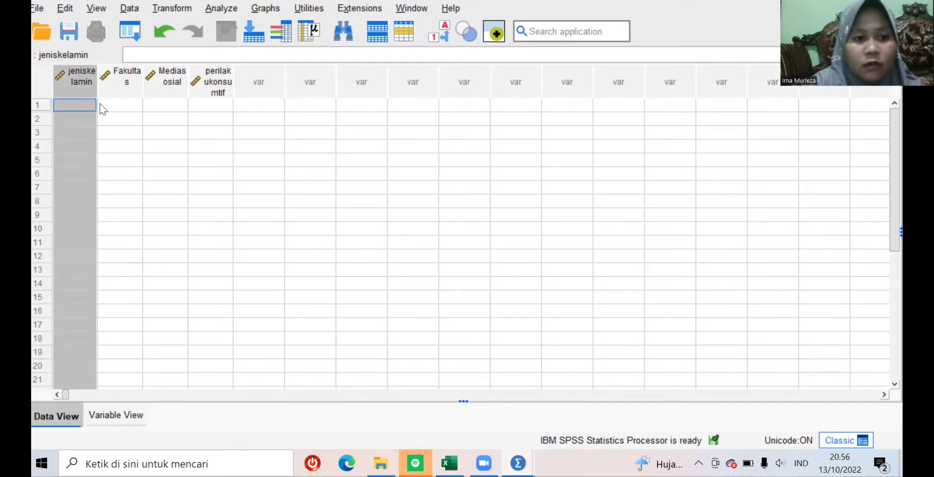
click(61, 101)
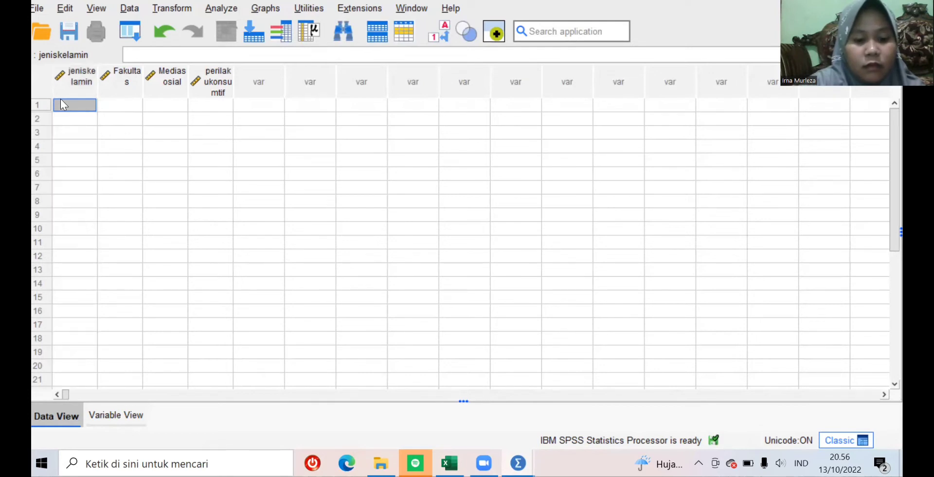
key(ctrl+v)
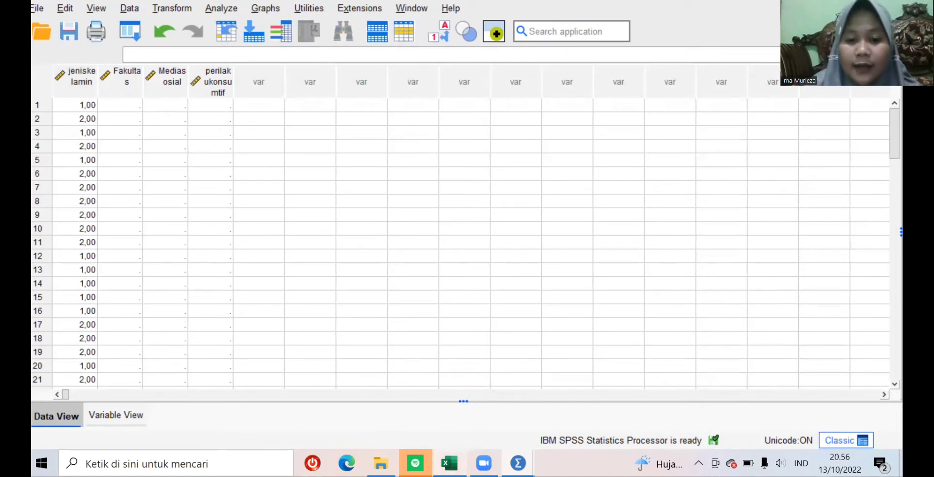
Step: Return to the Excel workbook and copy the Kode F values in E2:E73
mouse_move(449, 463)
click(439, 436)
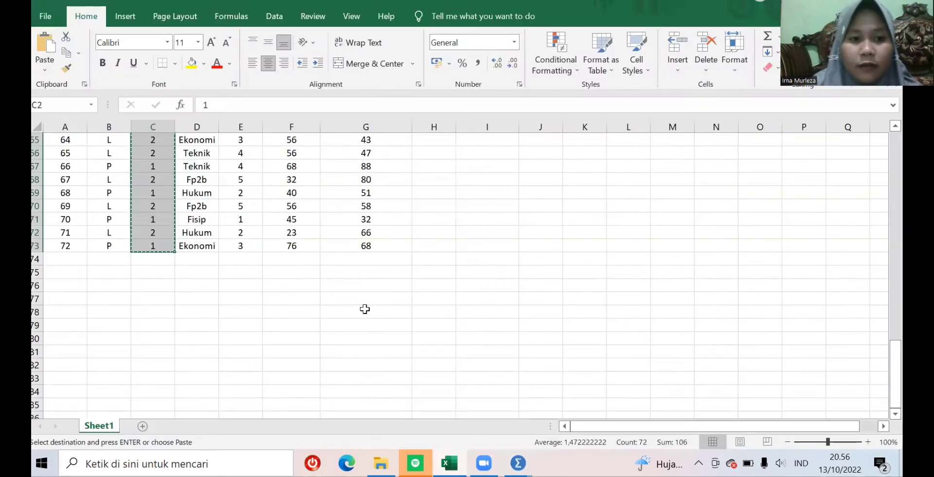
drag(894, 340, 894, 131)
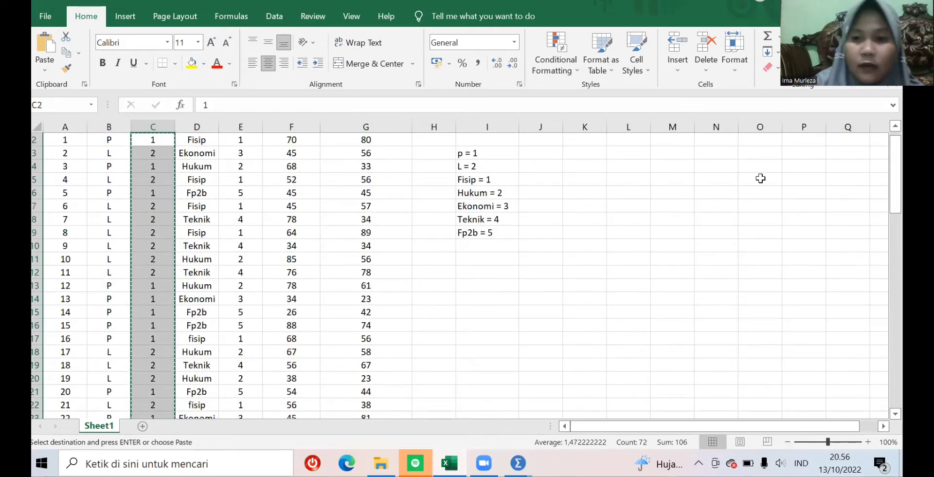
drag(894, 161, 895, 155)
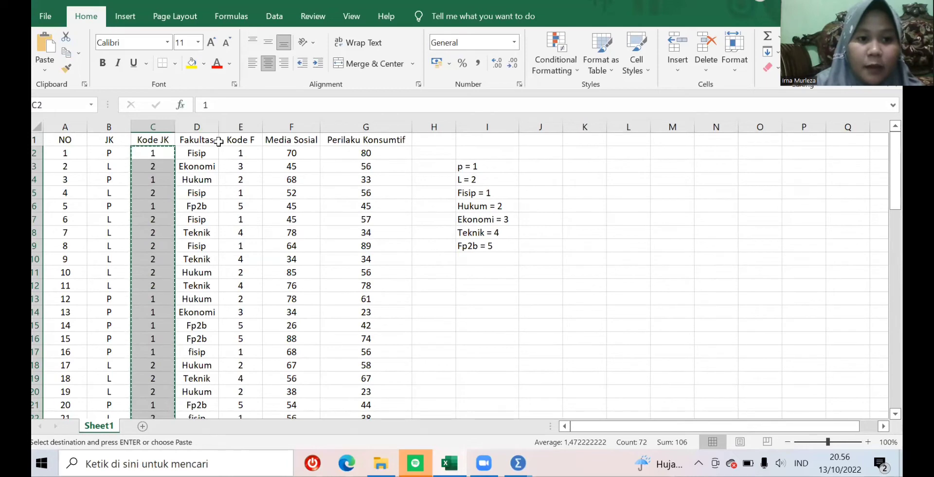
click(230, 153)
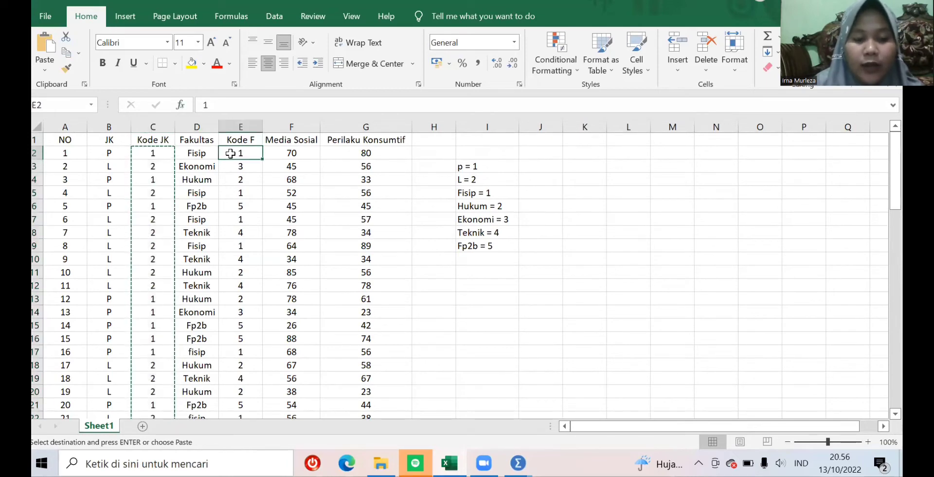
drag(231, 154, 249, 381)
key(ctrl+v)
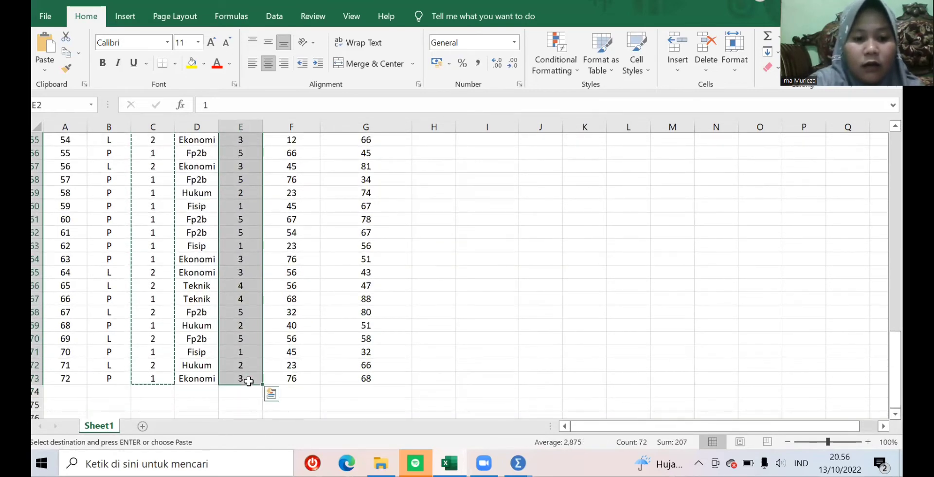
key(ctrl+c)
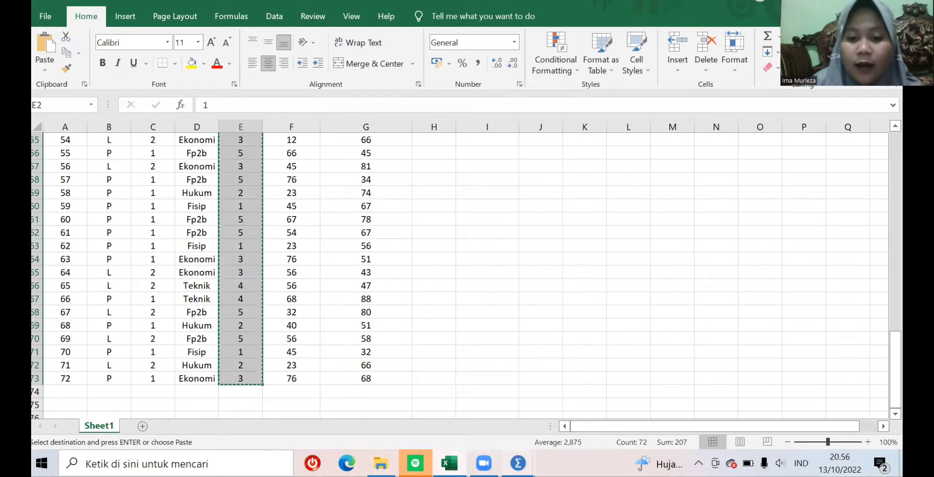
Step: Switch to the SPSS dataset and paste the copied faculty codes into the Fakultas column from row 1
click(517, 463)
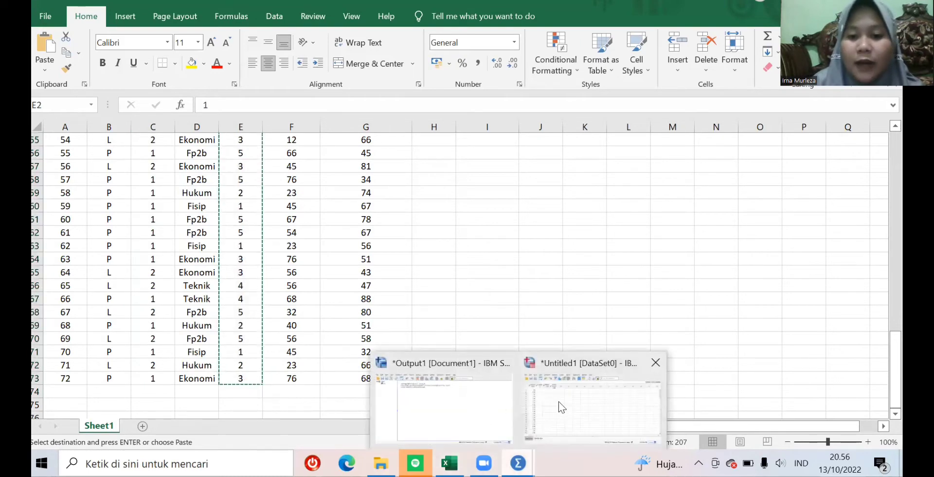
click(559, 404)
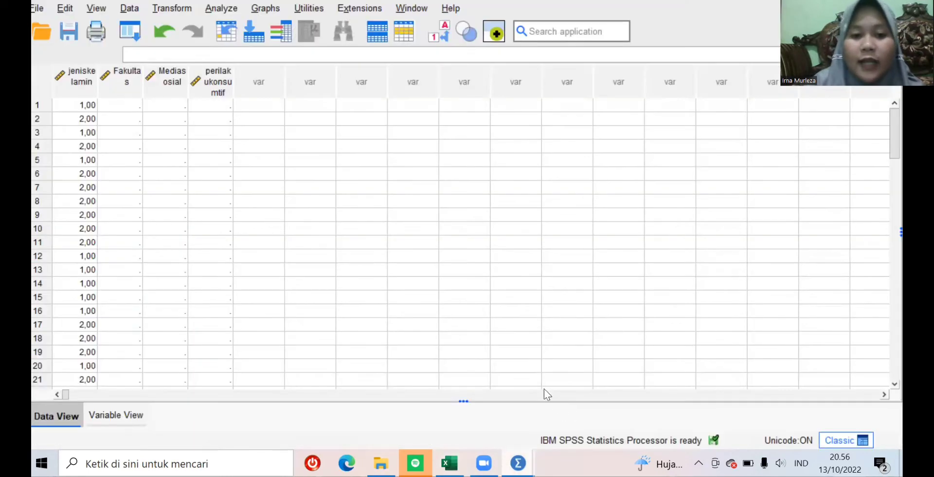
click(120, 97)
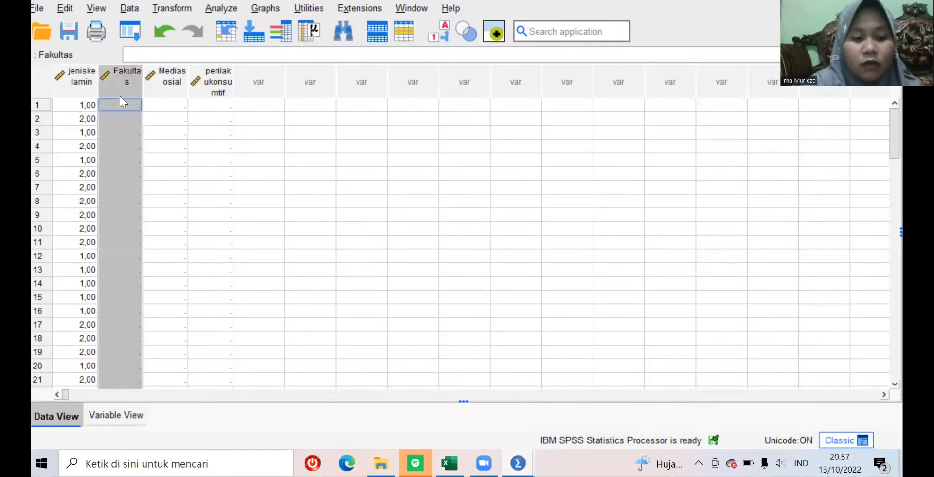
click(165, 105)
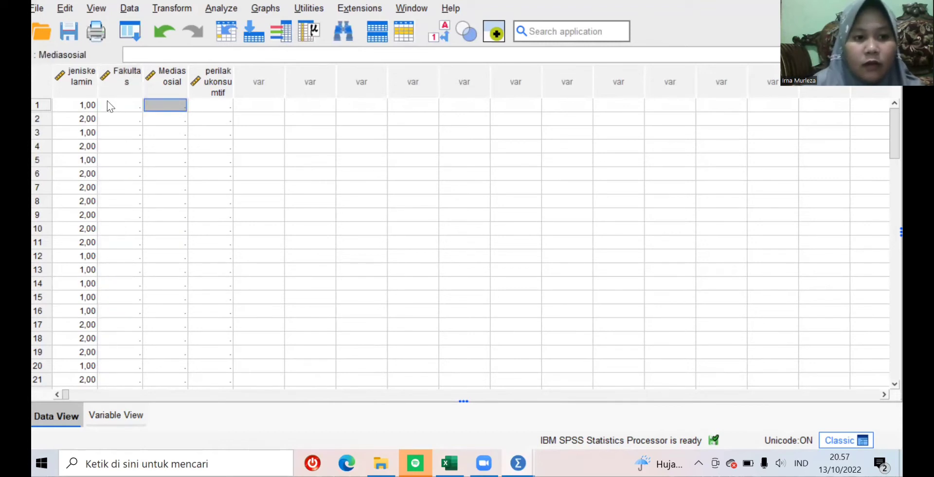
click(111, 106)
right_click(108, 104)
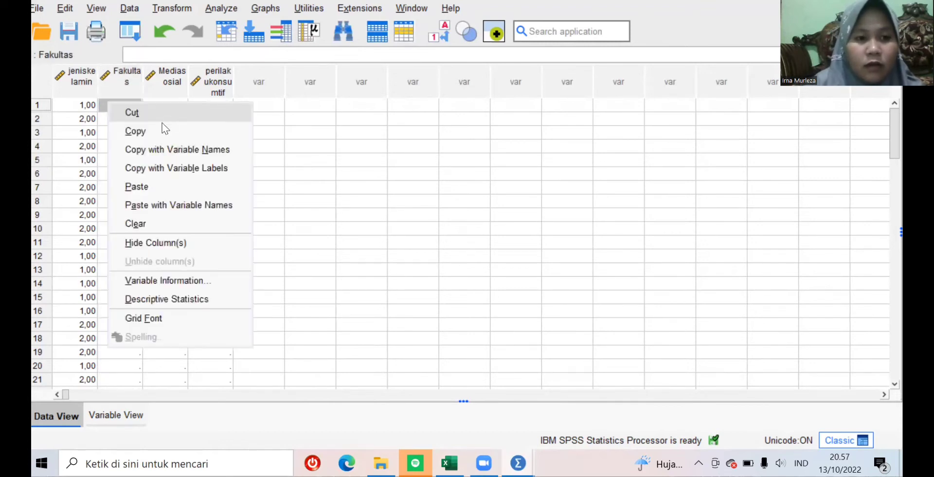
click(151, 186)
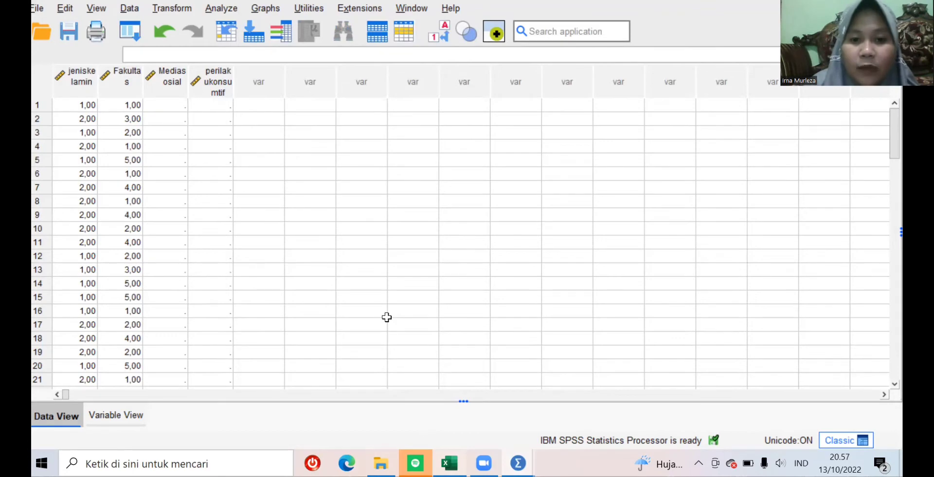
Step: Go back to the Excel workbook and copy the Media Sosial scores in F2:F73
key(alt+Tab)
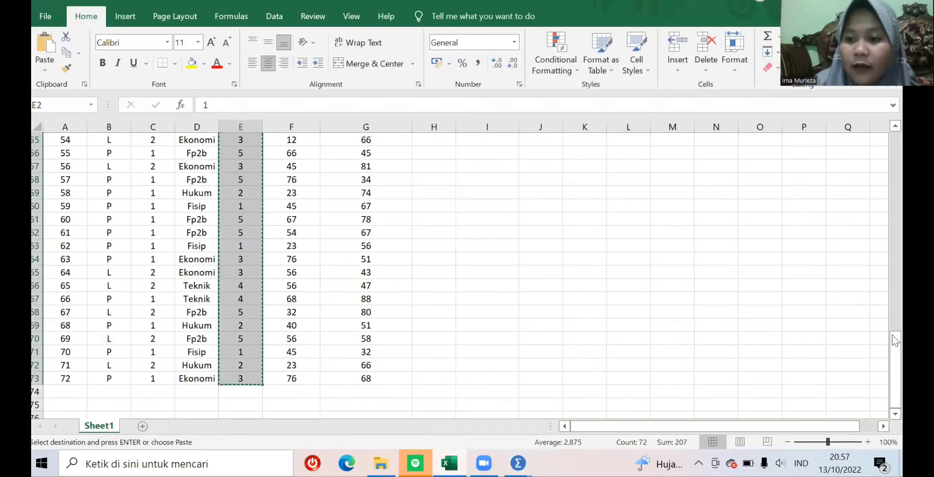
drag(894, 340, 894, 138)
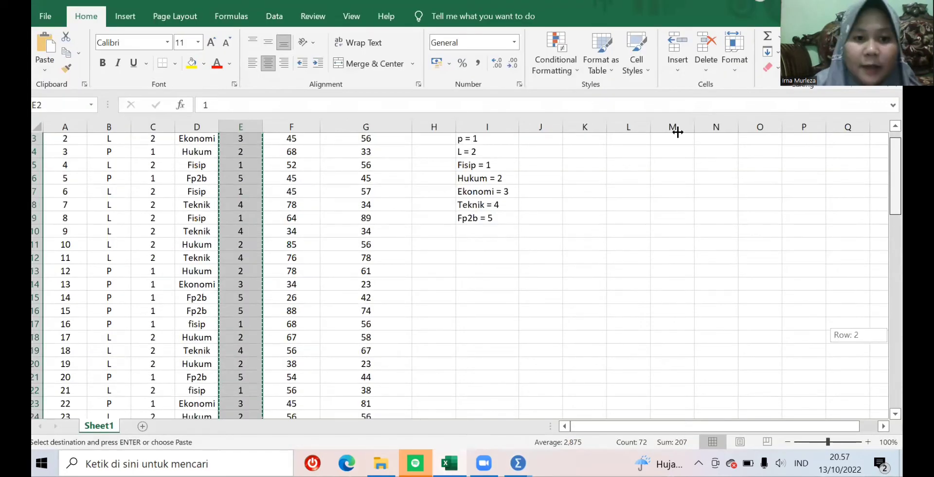
scroll(312, 151, up, 1)
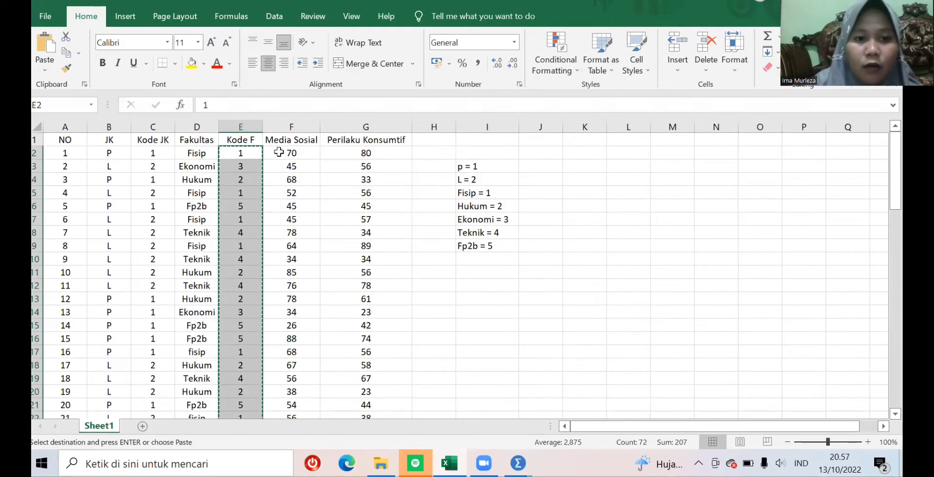
click(278, 153)
drag(279, 152, 305, 379)
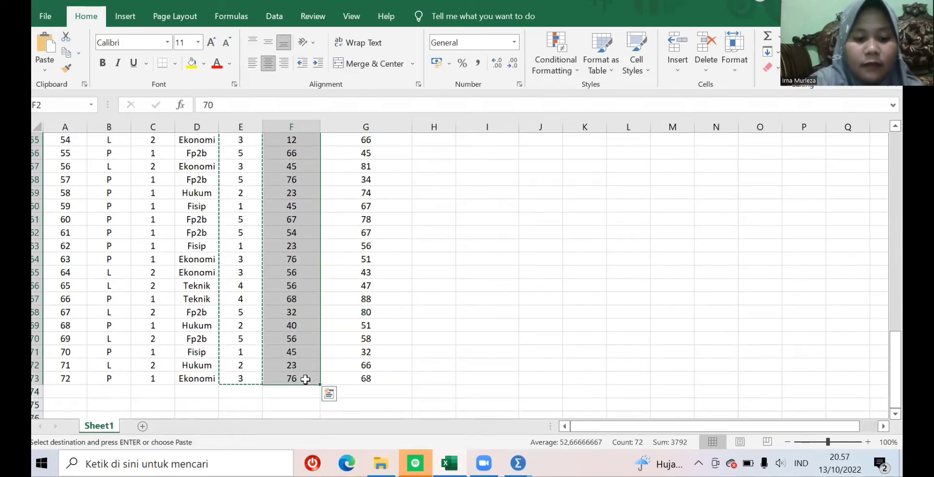
key(ctrl+c)
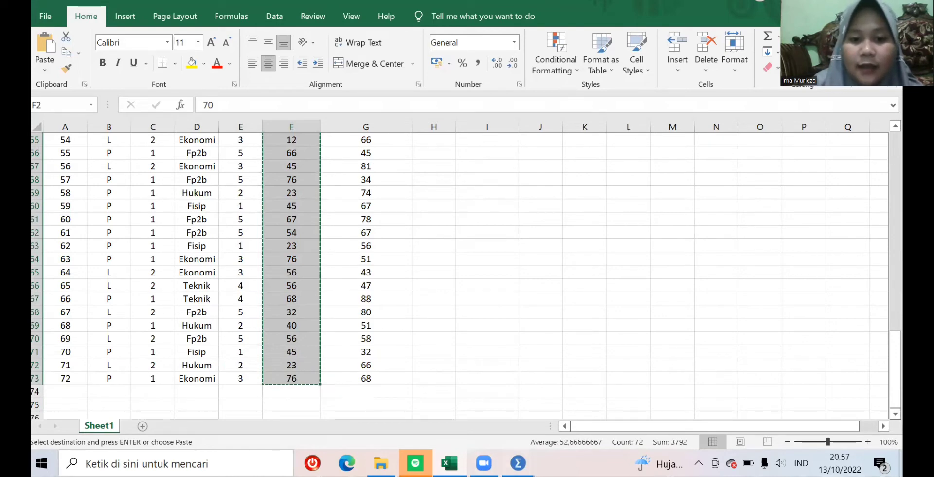
Step: Switch to the SPSS dataset and paste the copied social media scores into the Mediasosial column from row 1
click(518, 463)
click(576, 429)
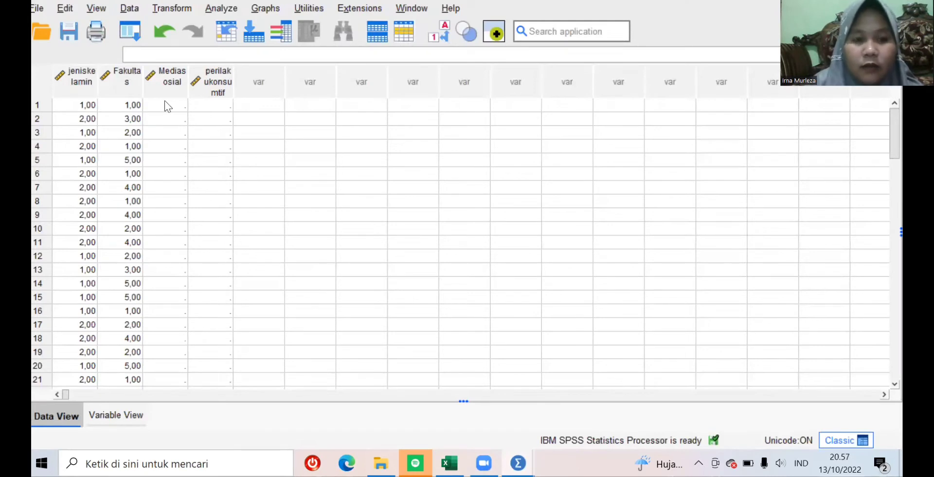
click(165, 102)
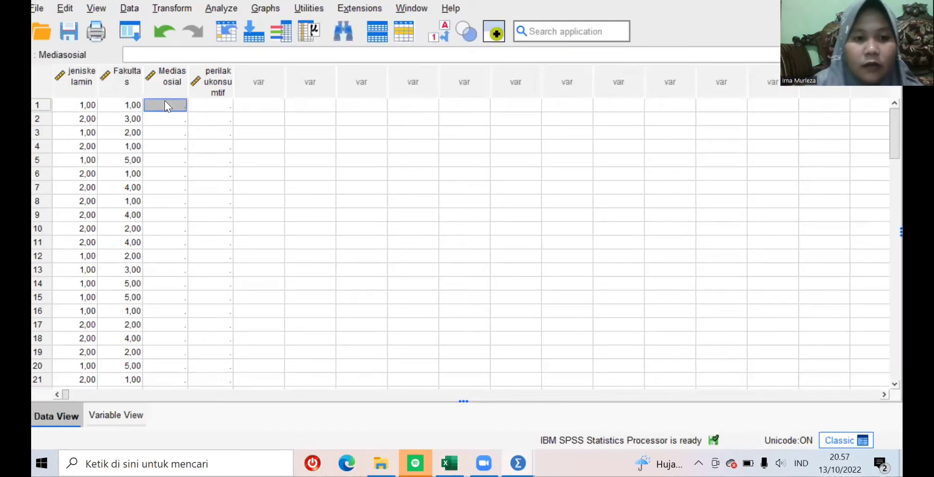
key(Menu)
click(212, 185)
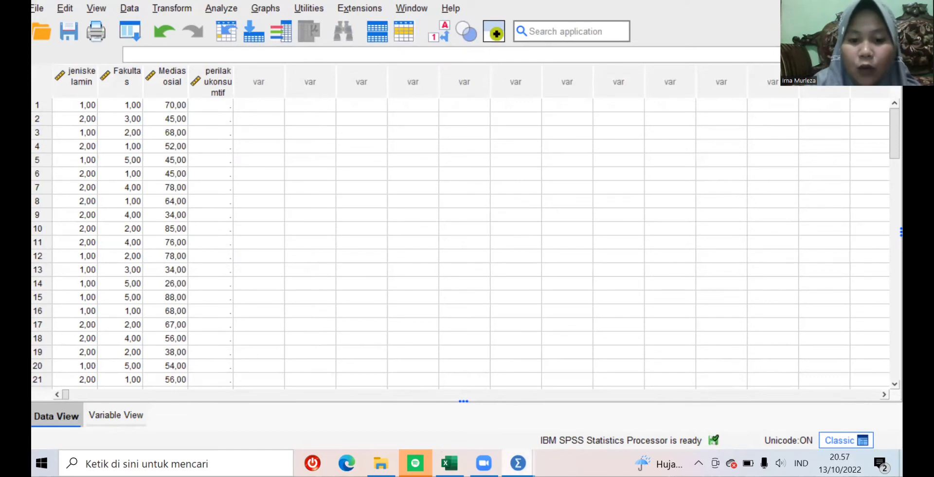
Step: Return to the Excel workbook and copy the Perilaku Konsumtif scores in G2:G73
click(449, 463)
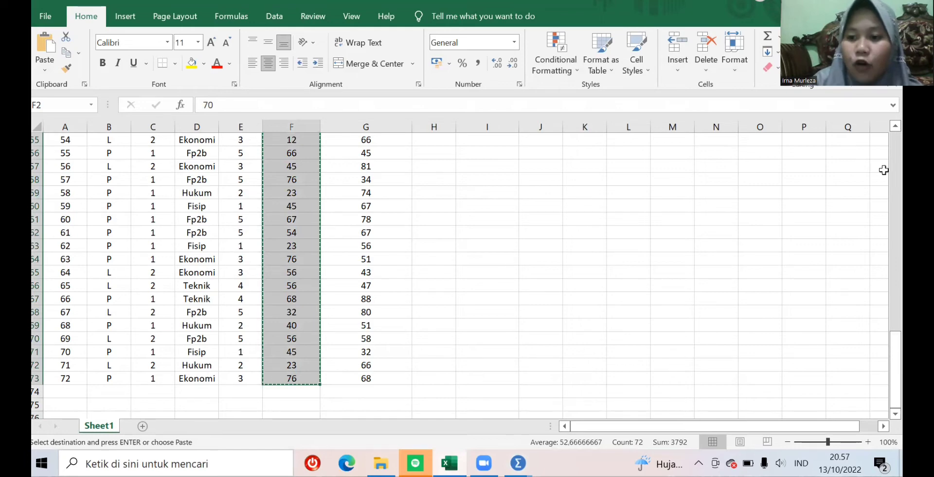
scroll(895, 177, up, 15)
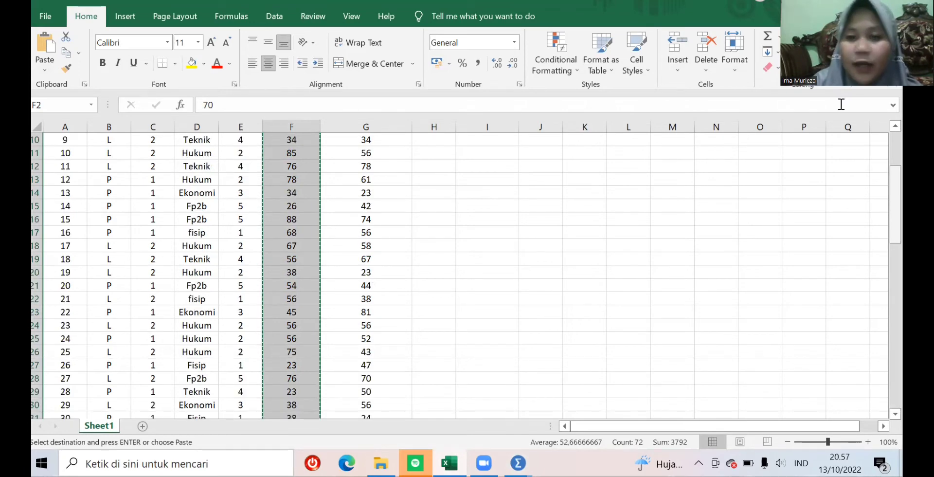
scroll(895, 132, up, 3)
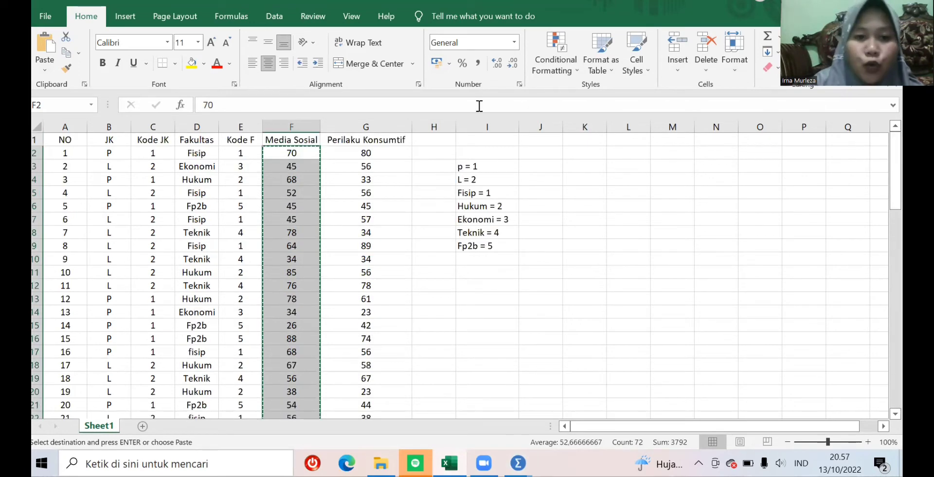
click(337, 152)
drag(337, 153, 387, 376)
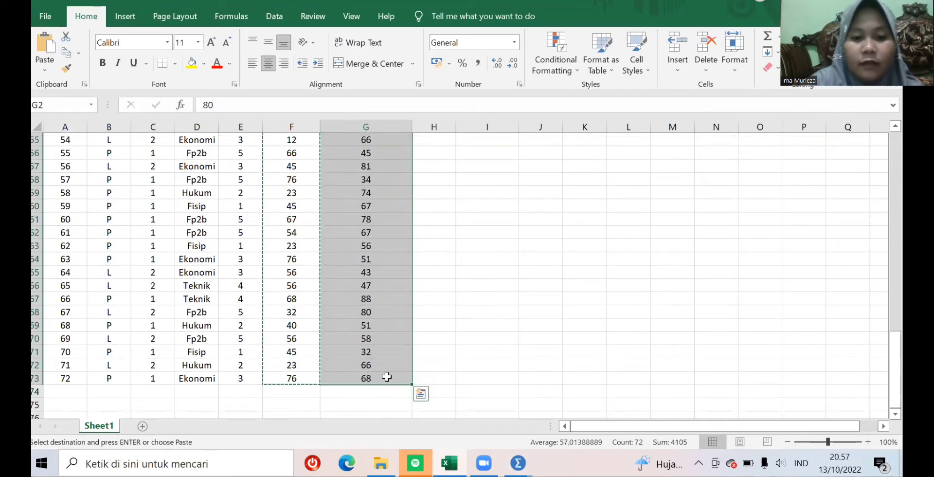
key(ctrl+c)
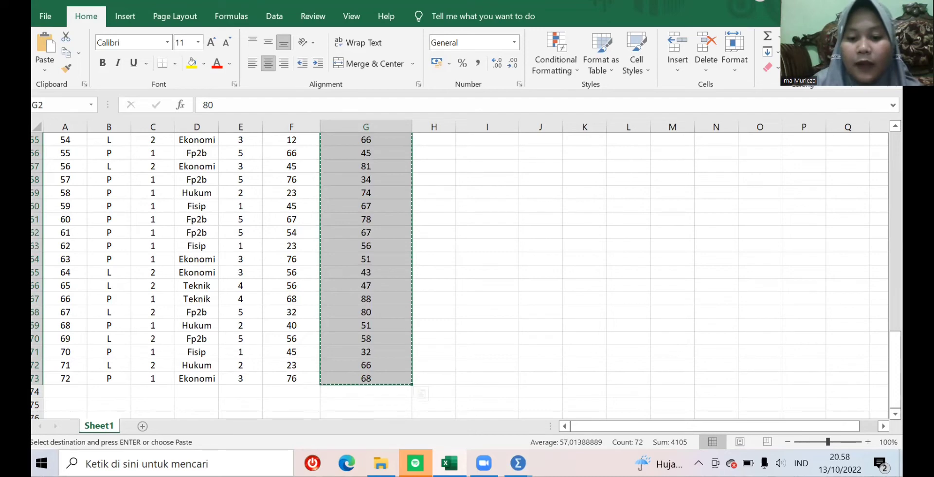
Step: Switch to the SPSS dataset and paste the copied consumptive behaviour scores into the perilakukonsumtif column from row 1
click(518, 462)
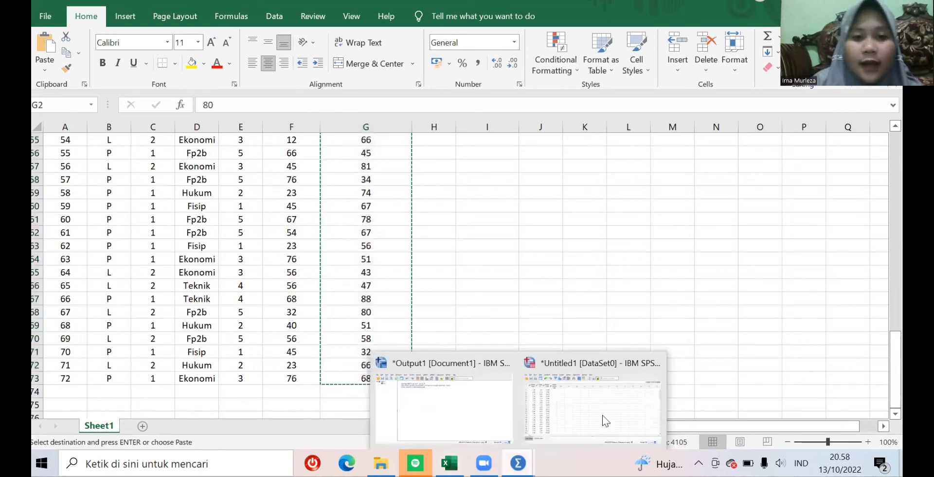
click(604, 421)
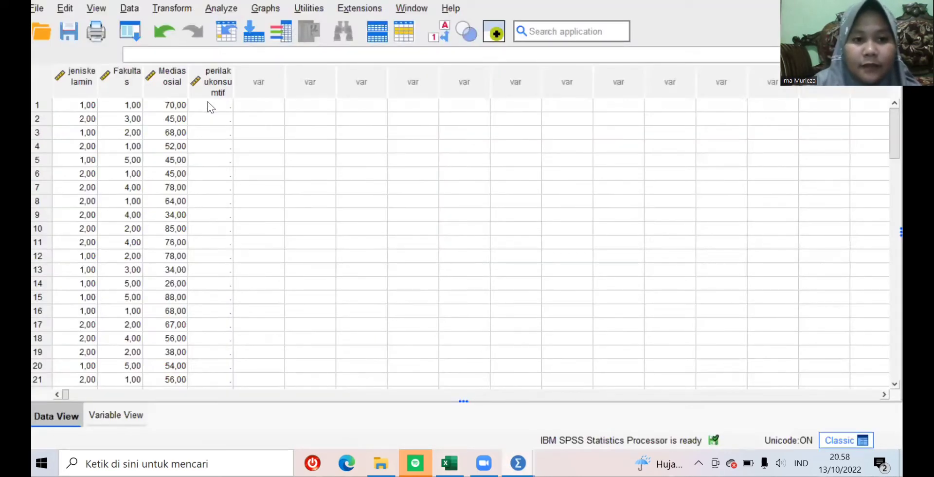
click(213, 106)
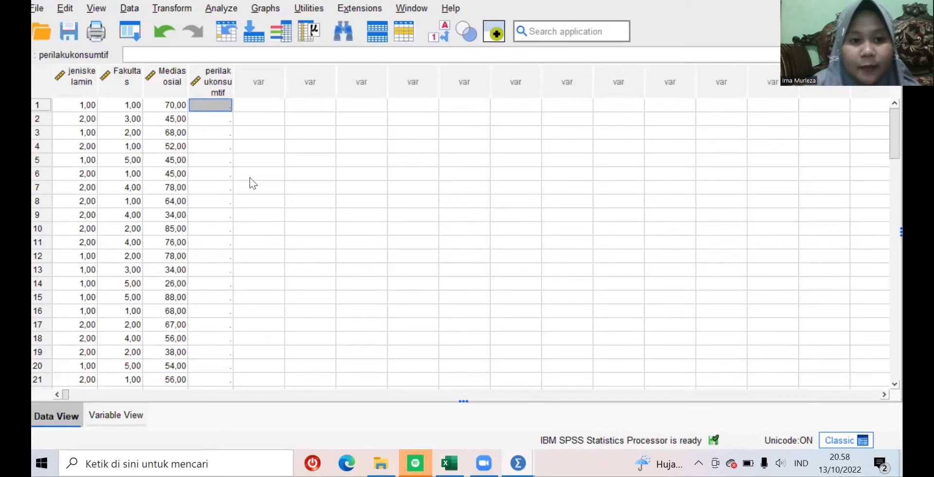
right_click(209, 103)
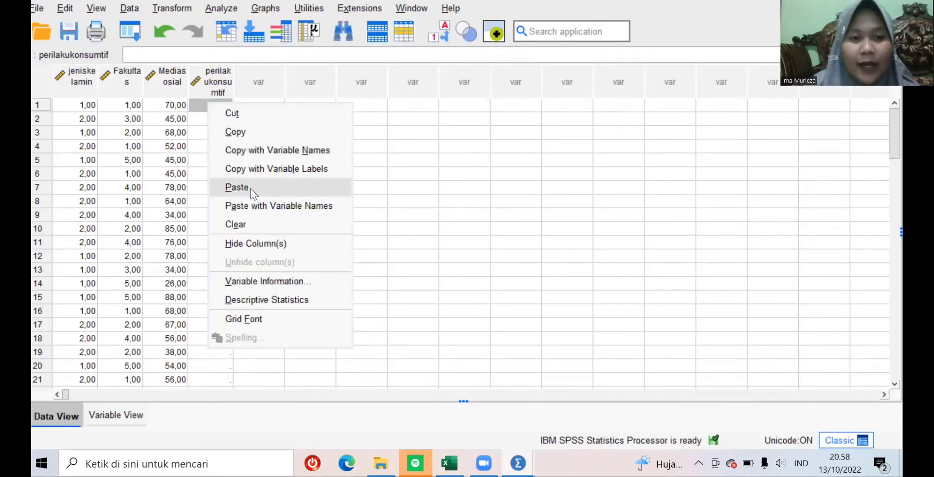
click(250, 188)
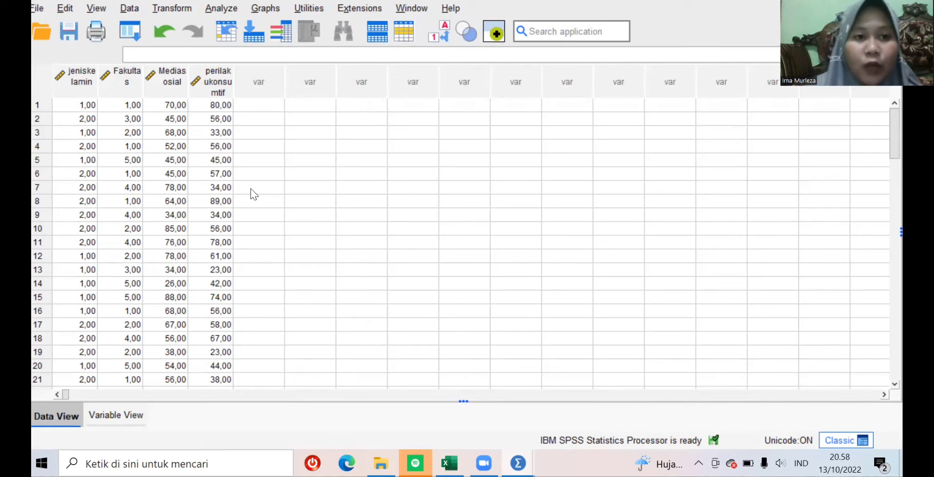
Step: Start a Frequencies analysis with jenis kelamin, Fakultas, media sosial and perilaku konsumtif as its variables
click(224, 8)
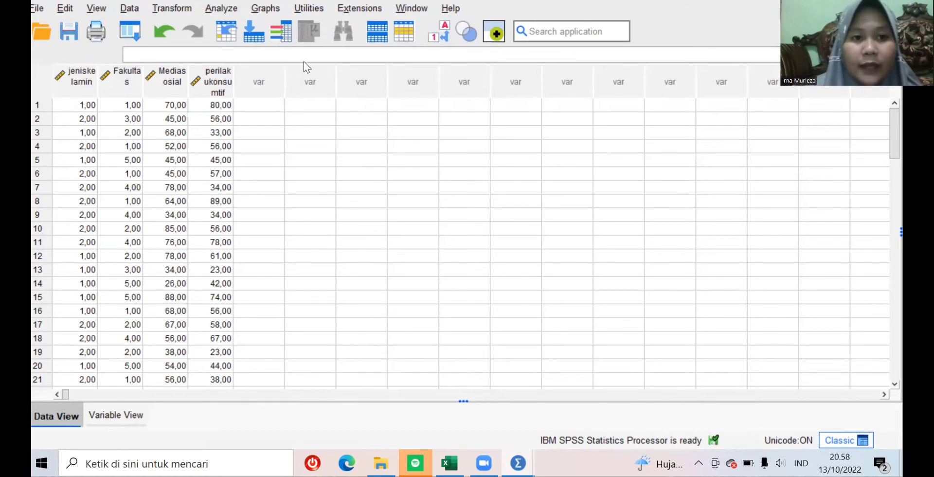
mouse_move(311, 56)
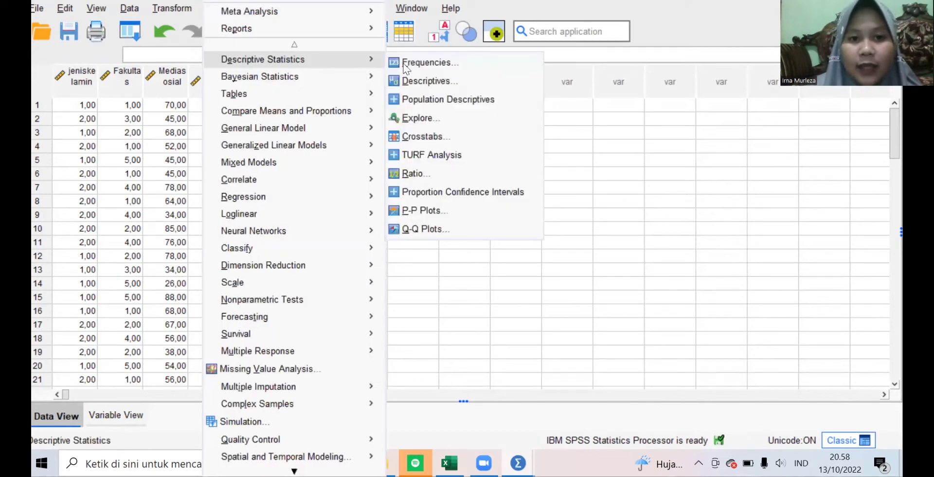
click(444, 57)
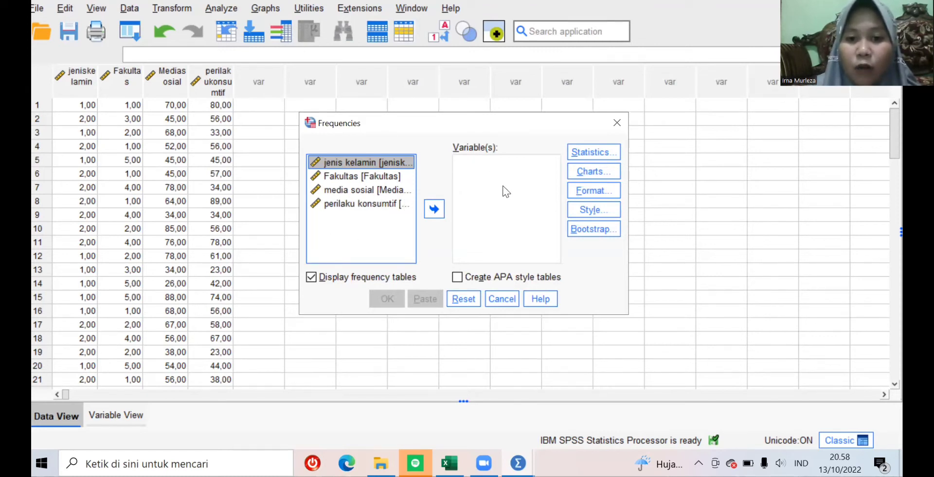
click(433, 210)
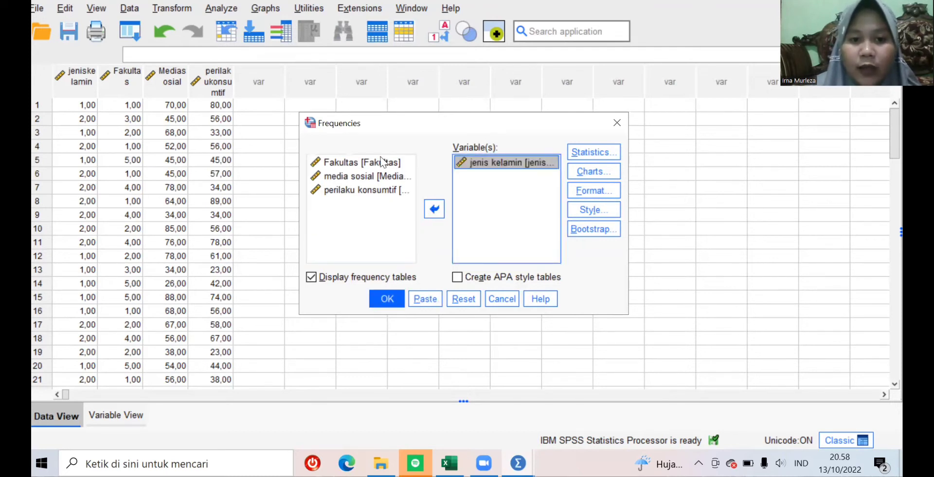
click(370, 163)
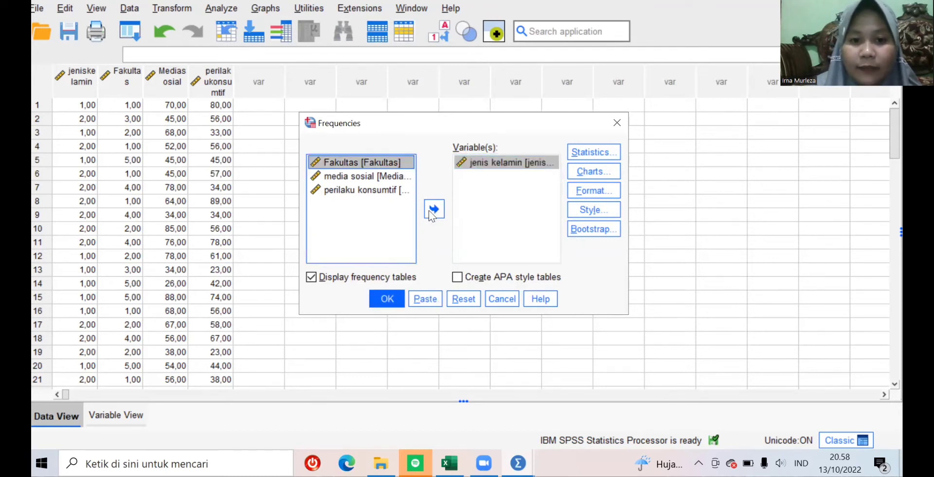
click(432, 212)
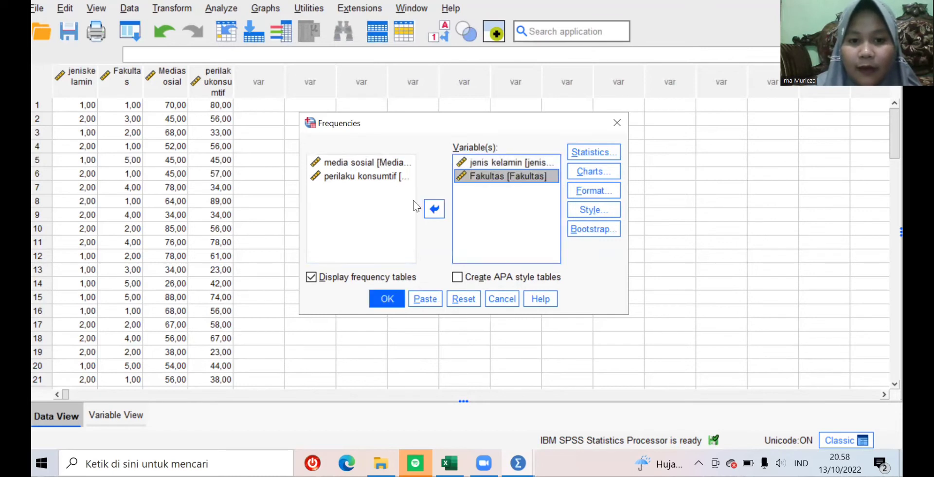
click(382, 163)
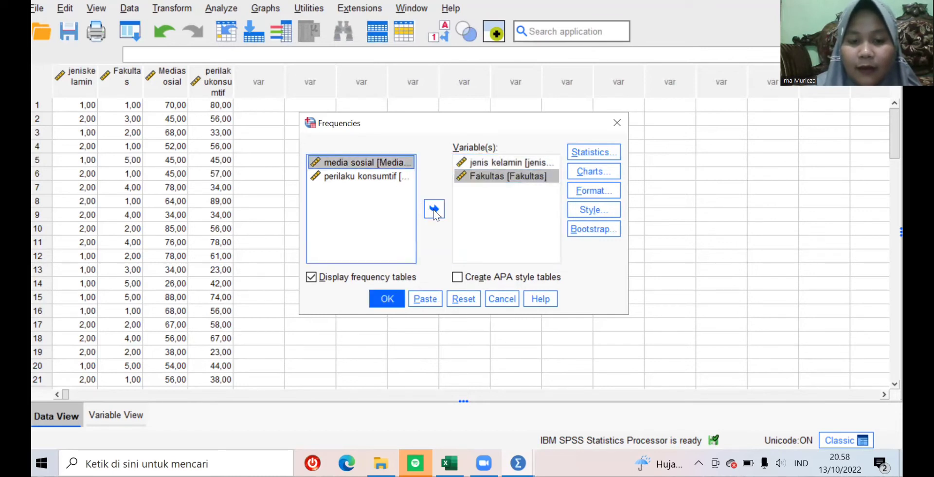
double_click(376, 158)
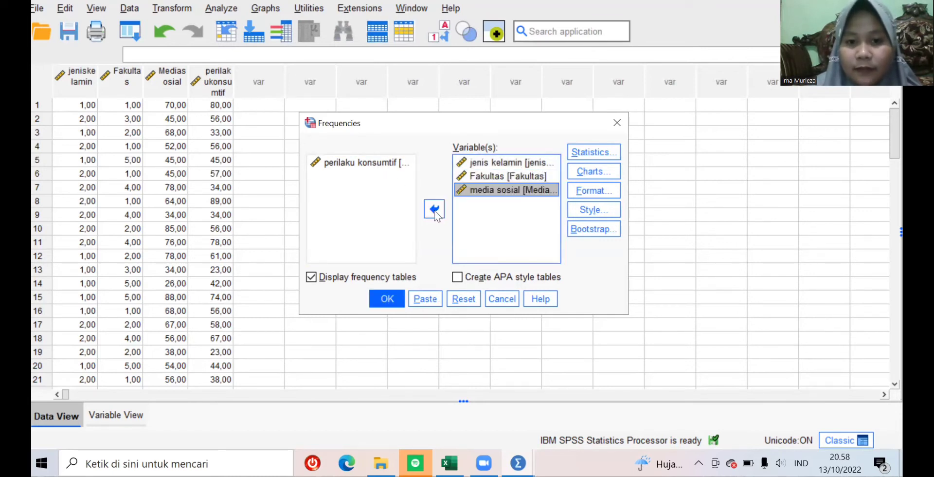
Step: Set the Frequencies chart type to bar charts
click(599, 172)
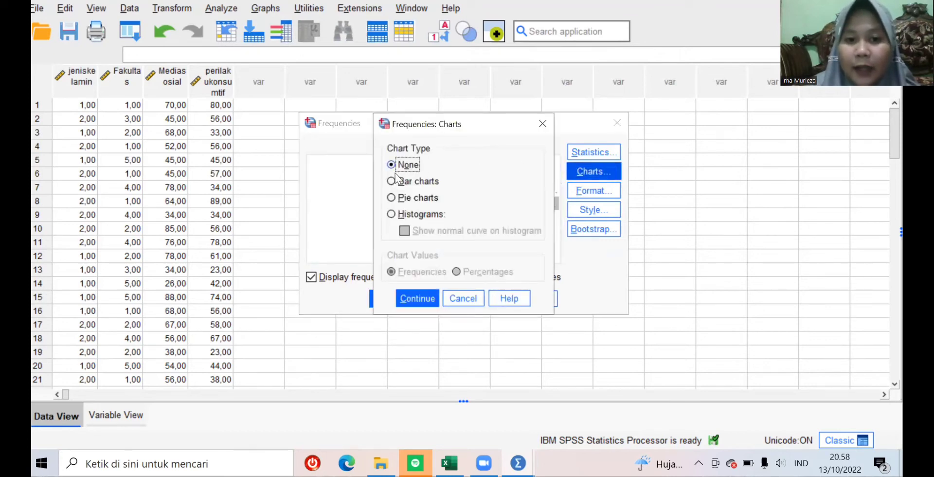
click(394, 181)
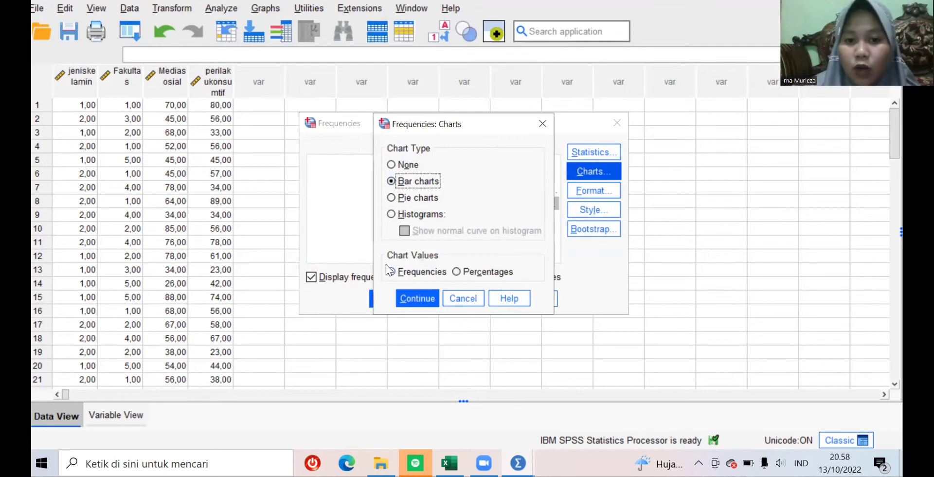
click(415, 297)
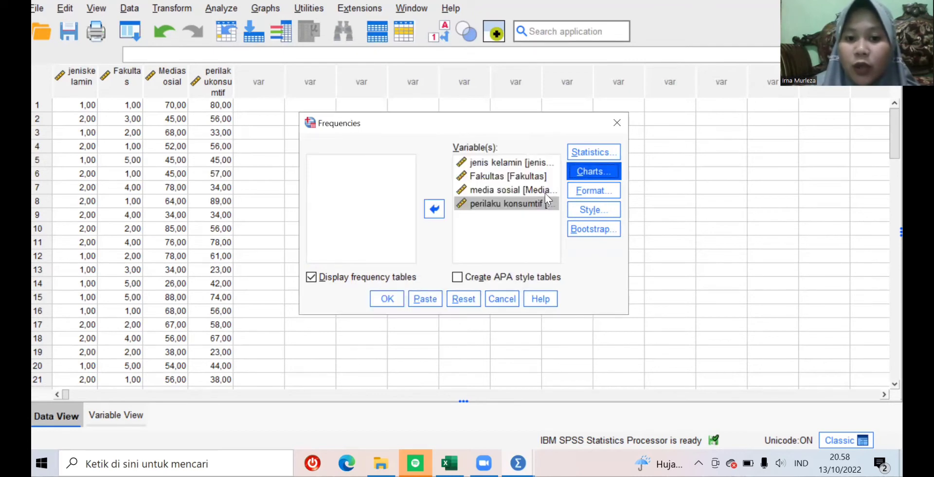
Step: Include the mean, median, mode and sum in the Frequencies statistics
click(586, 153)
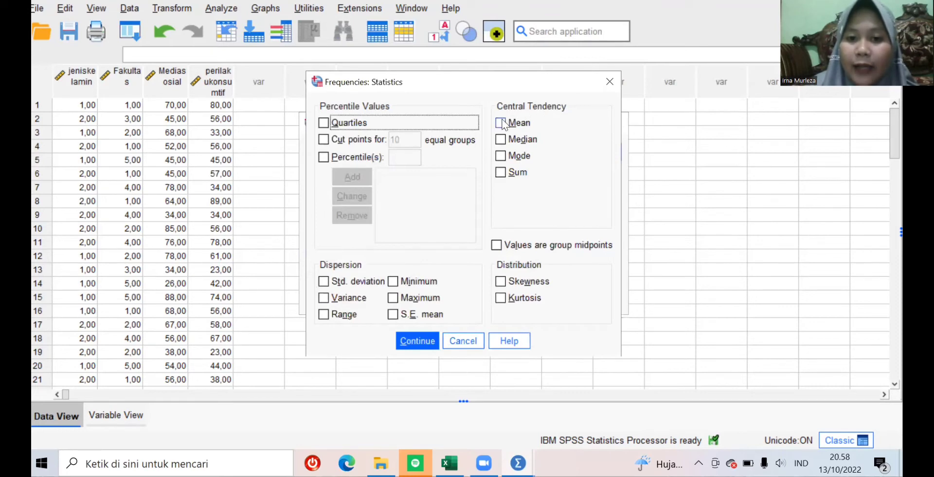
click(502, 123)
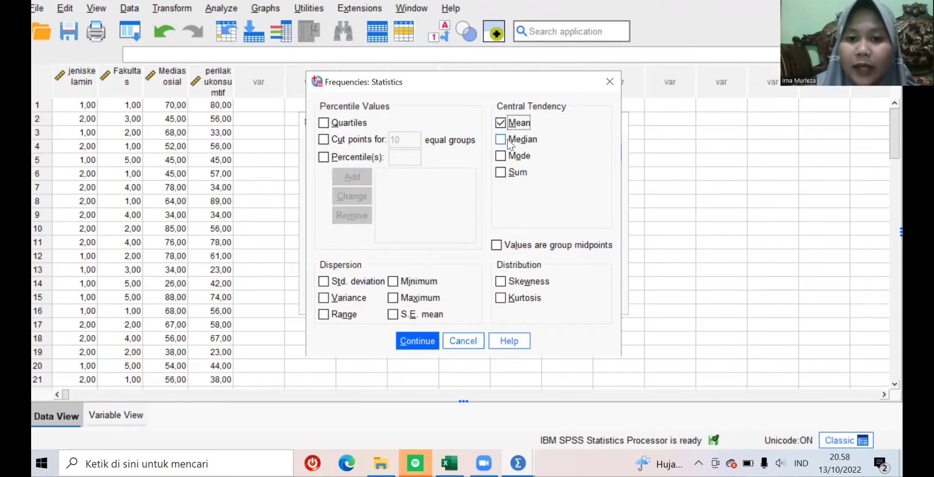
click(500, 138)
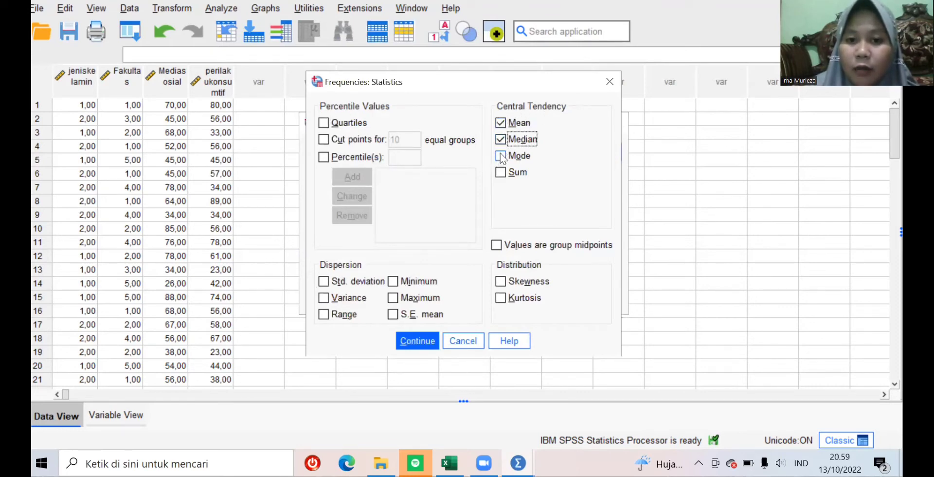
click(503, 157)
click(501, 173)
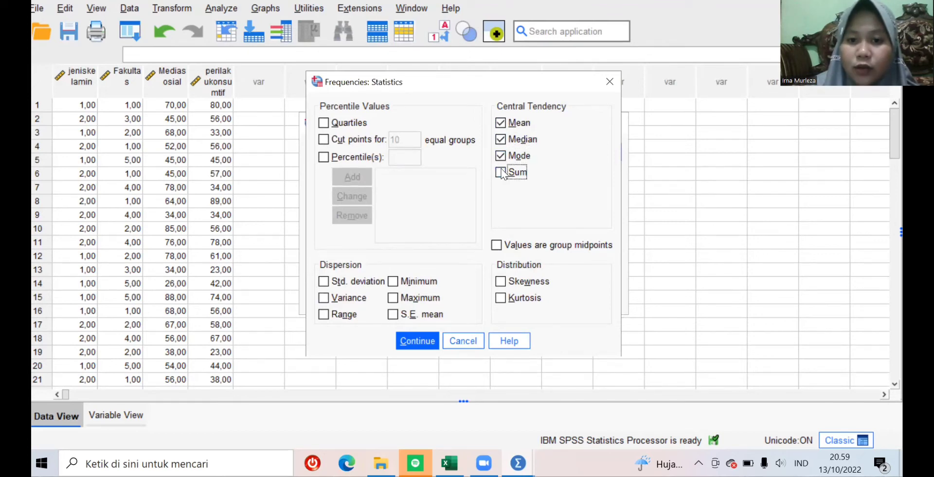
Step: Add quartiles, variance, range, minimum, maximum and skewness to the statistics, and run the Frequencies analysis
click(324, 124)
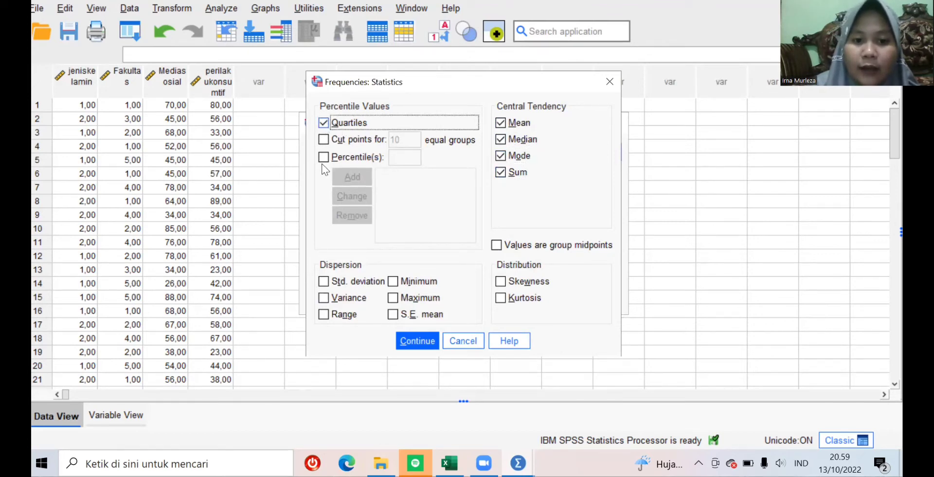
click(326, 298)
click(323, 314)
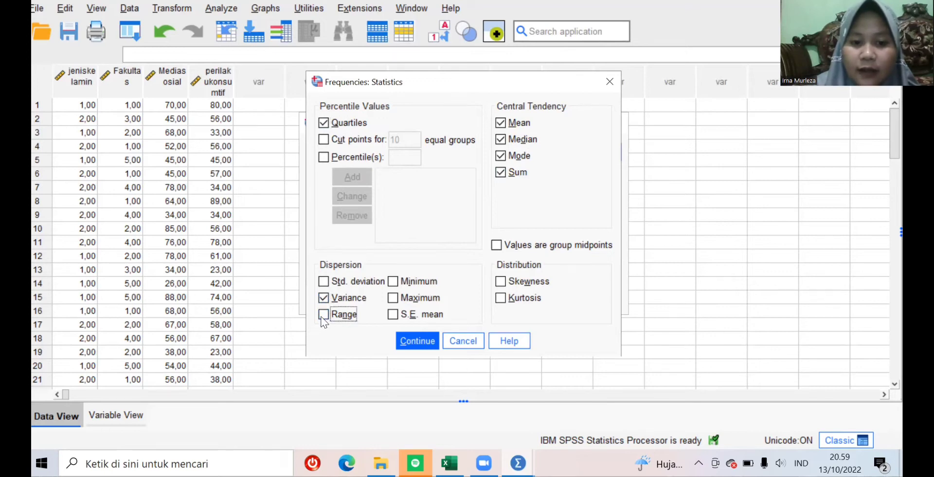
click(396, 281)
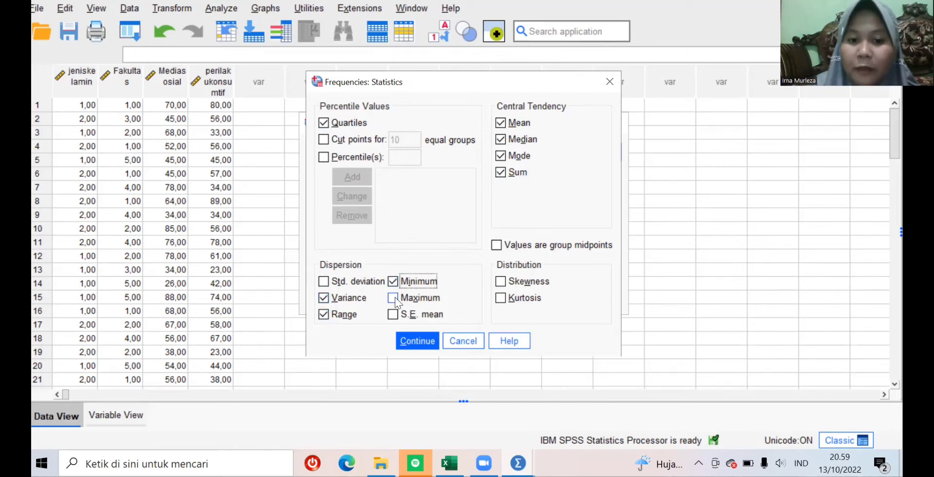
click(393, 298)
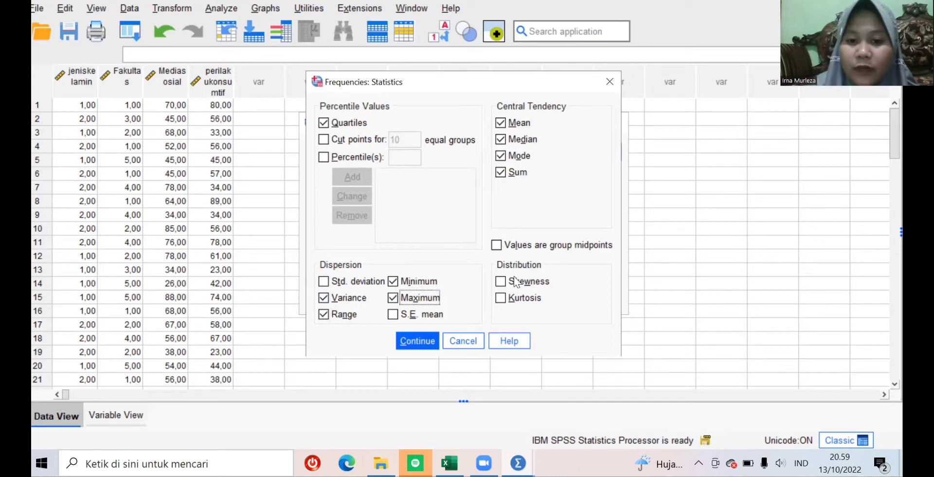
click(501, 282)
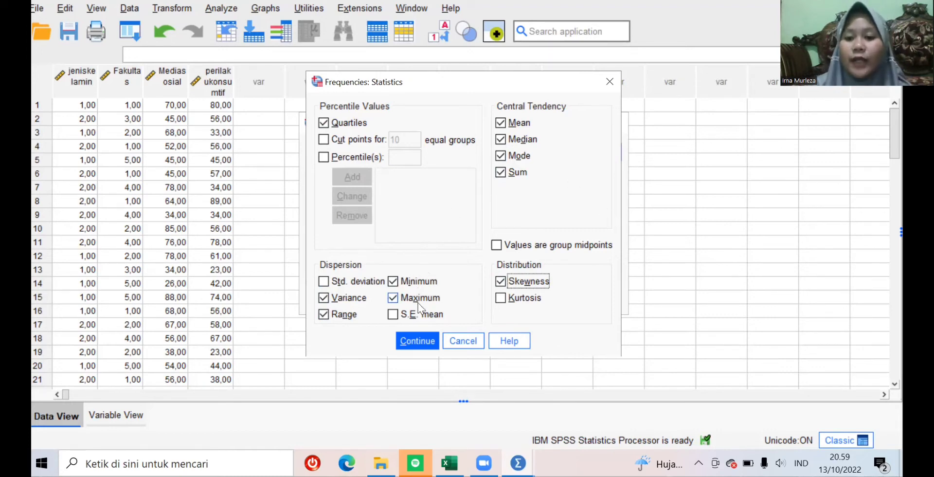
click(416, 339)
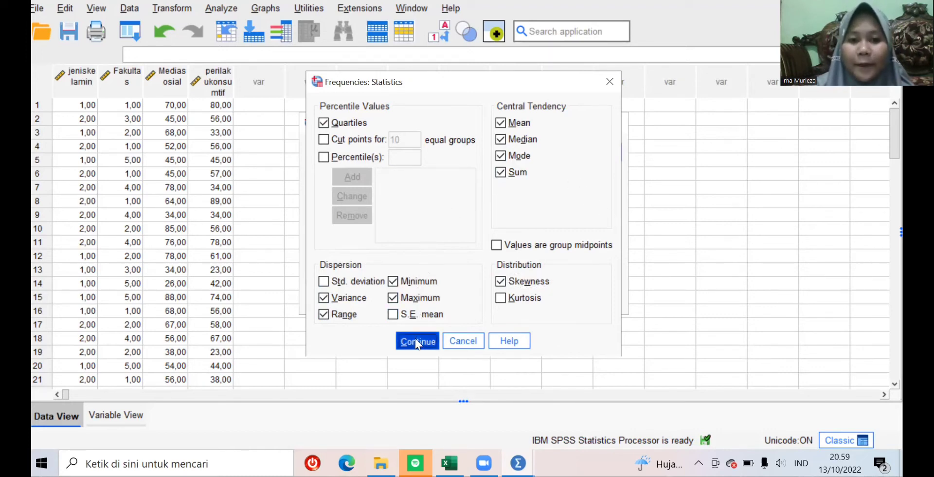
click(387, 299)
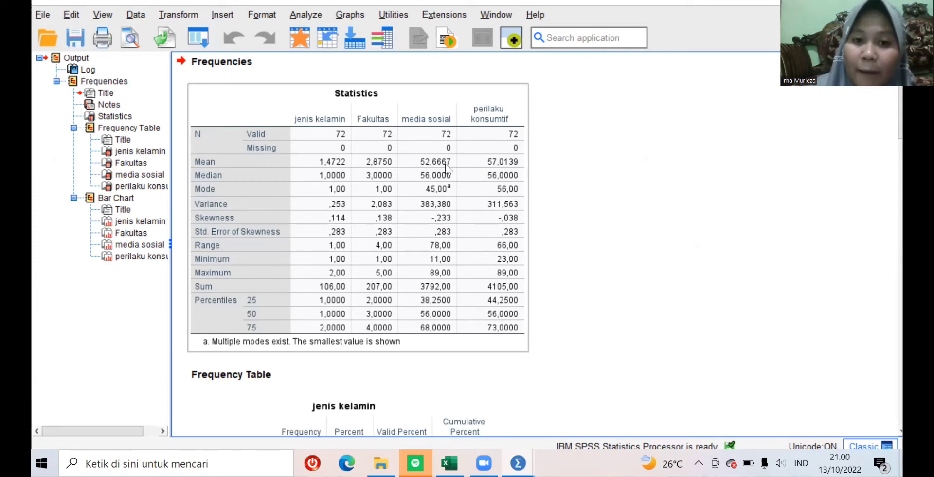
Step: Examine the Statistics table and the jenis kelamin and Fakultas frequency tables in the output
click(546, 183)
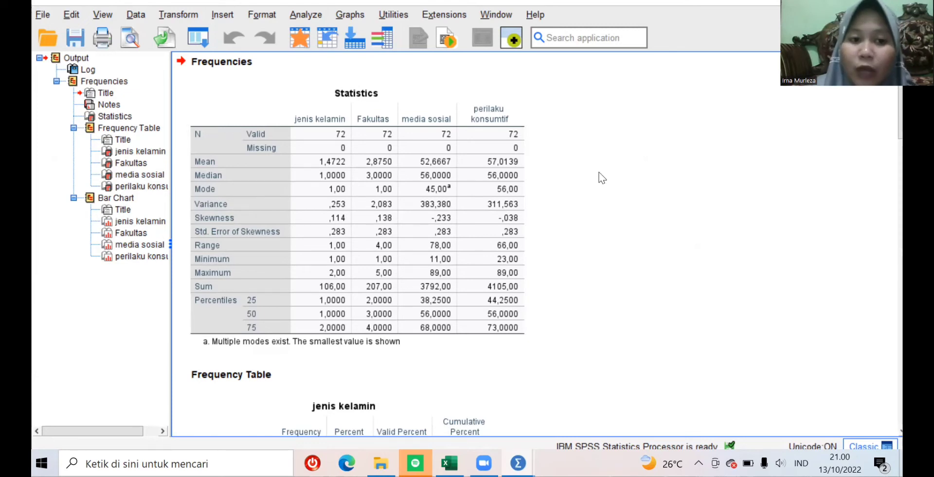
click(288, 189)
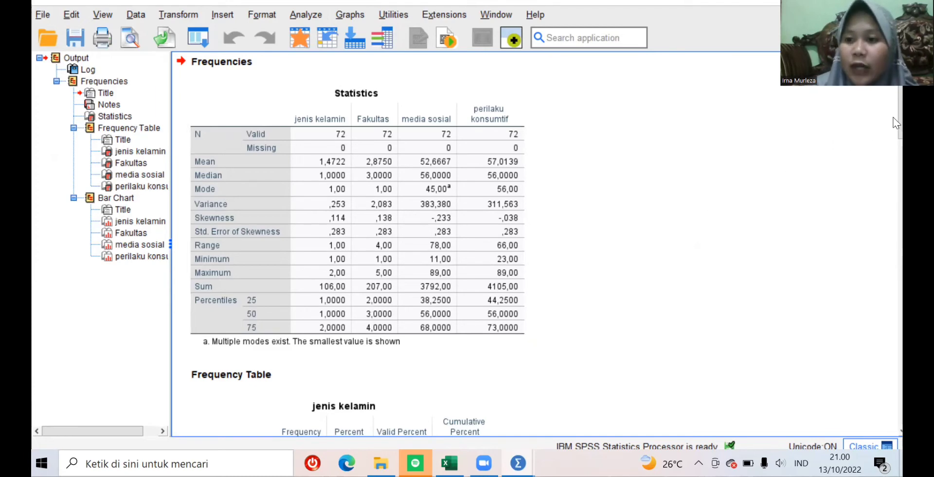
drag(897, 112, 895, 157)
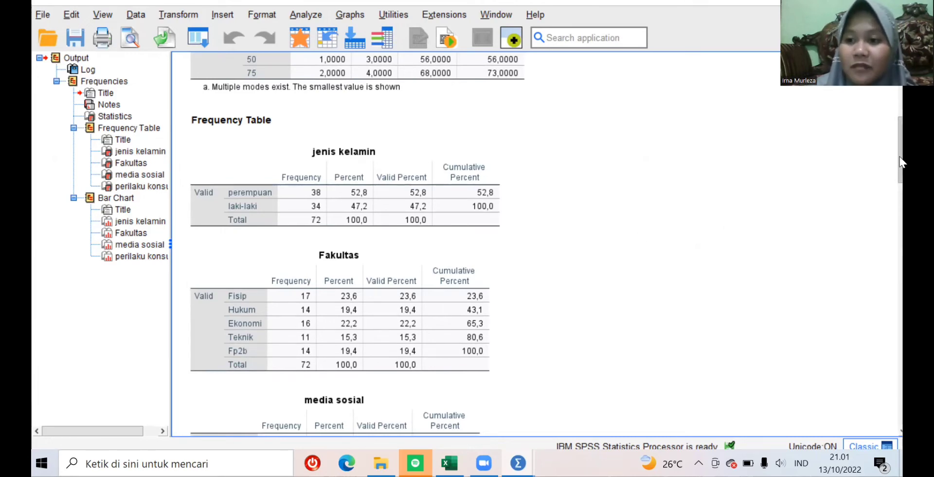
Step: Examine the media sosial and perilaku konsumtif frequency tables in the output
drag(900, 158, 896, 207)
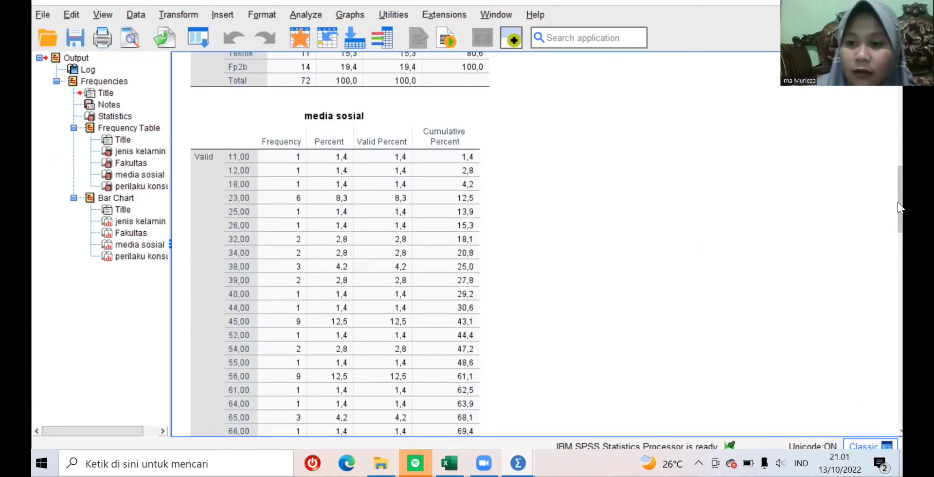
drag(897, 203, 894, 229)
drag(895, 223, 891, 204)
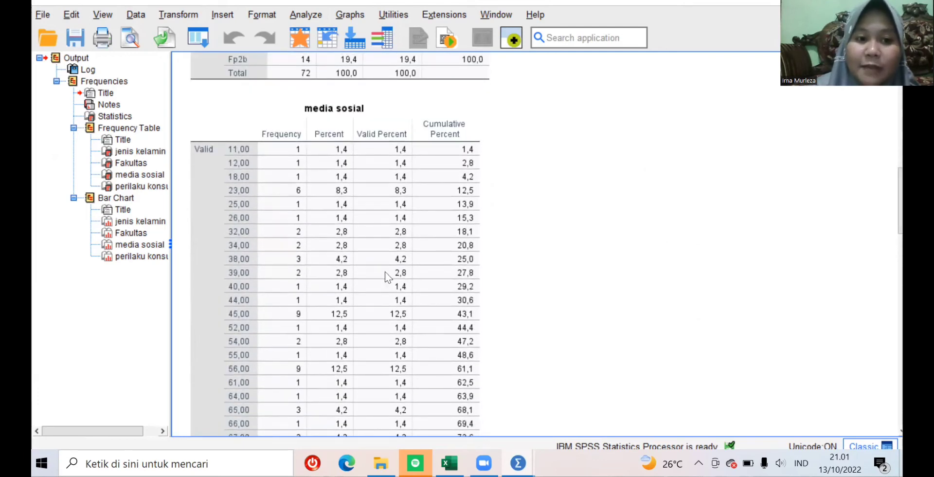
click(304, 298)
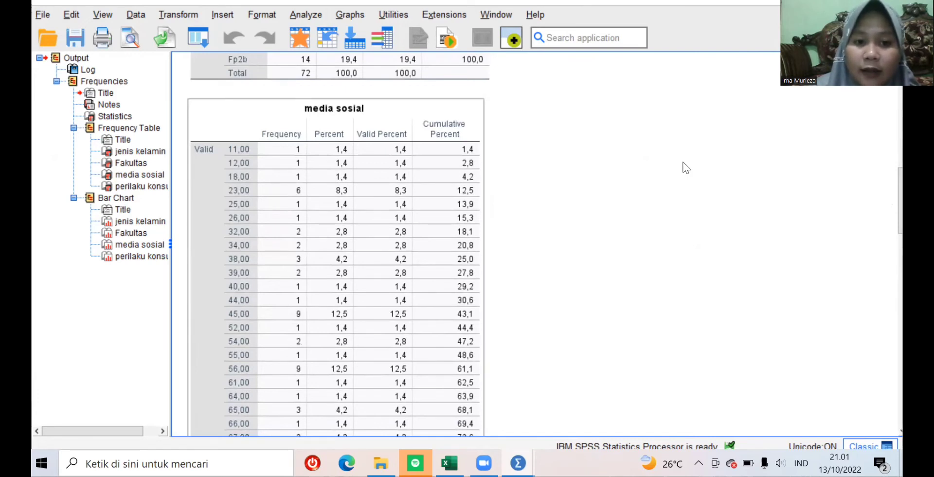
click(789, 121)
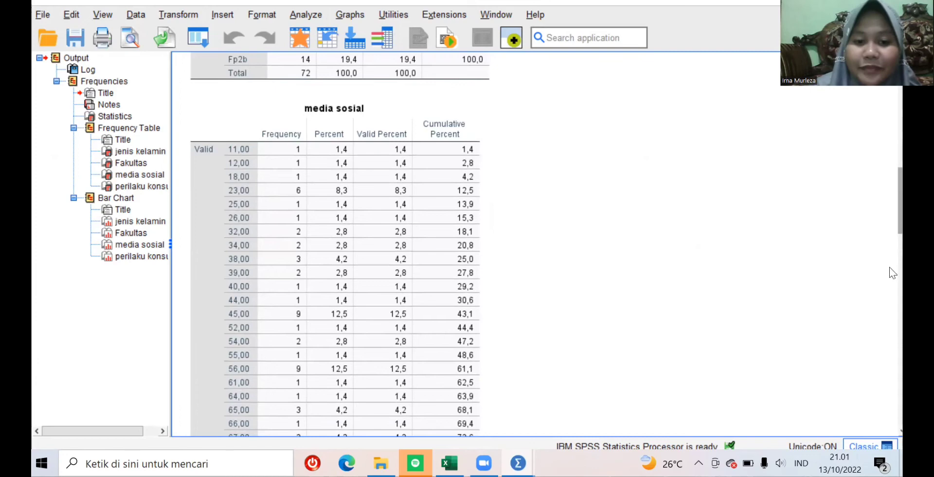
scroll(887, 275, down, 10)
scroll(885, 278, down, 3)
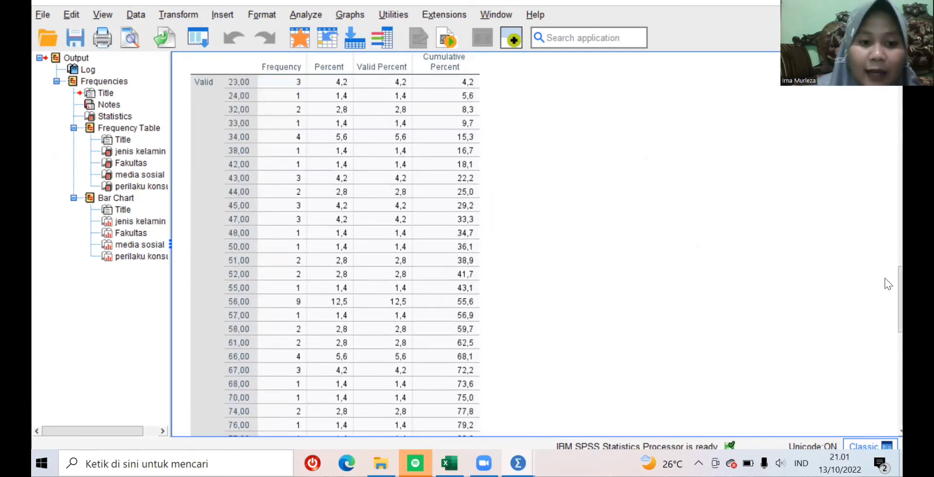
click(408, 247)
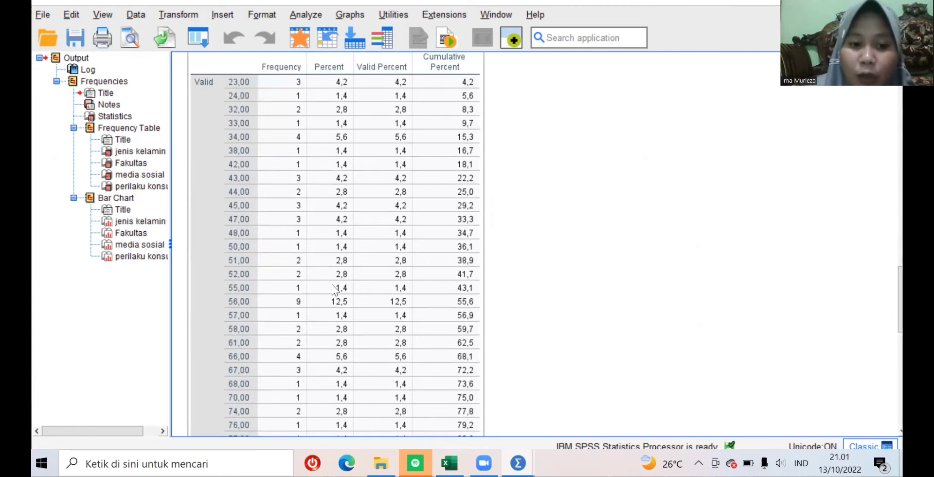
click(503, 258)
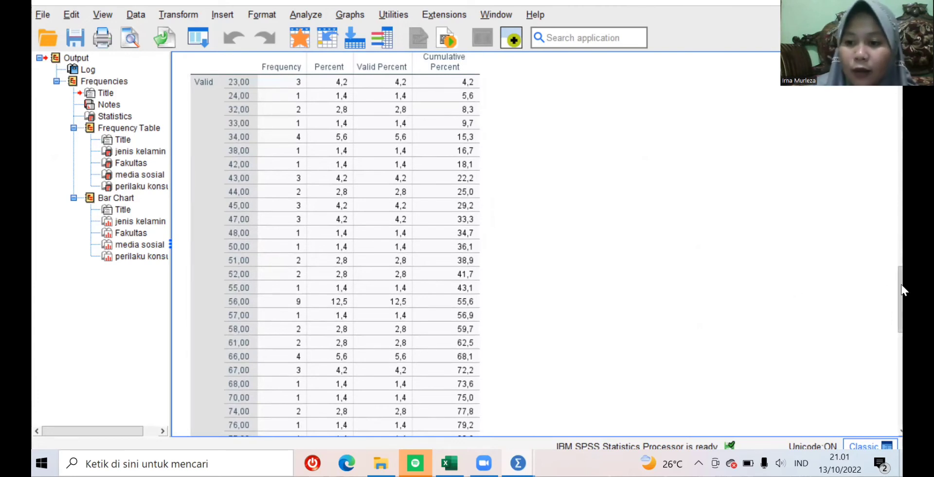
click(898, 345)
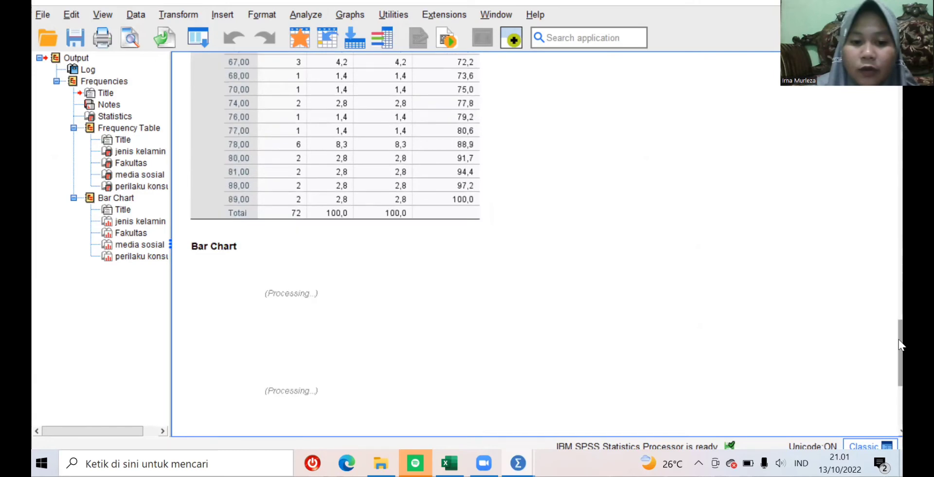
Step: Examine the jenis kelamin and Fakultas bar charts in the output
drag(899, 341, 895, 263)
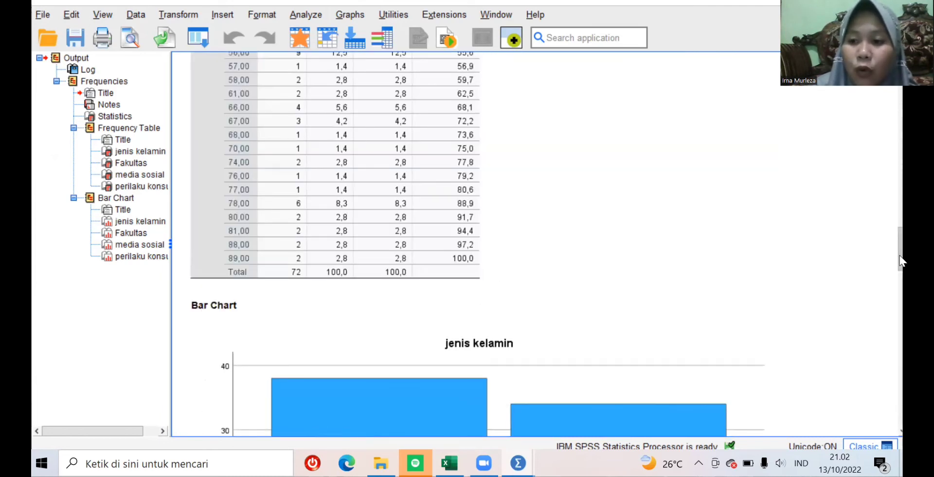
drag(900, 261, 903, 304)
click(663, 250)
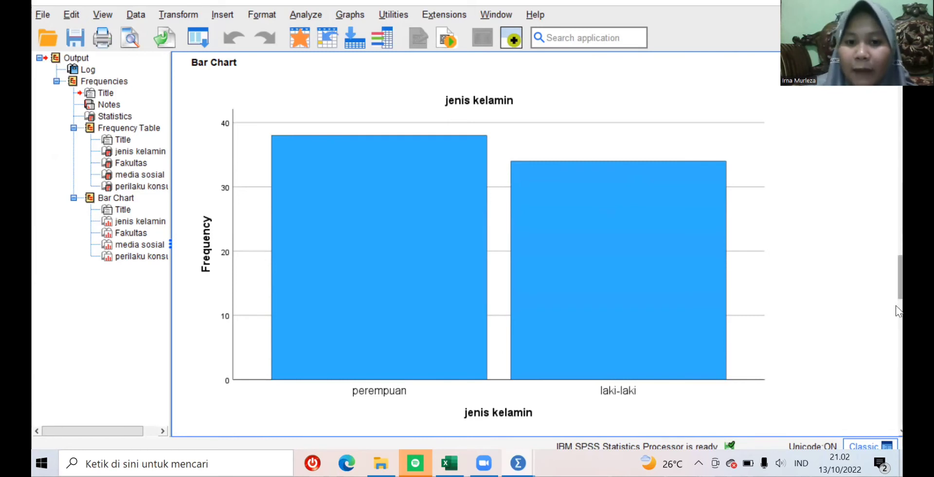
scroll(895, 314, down, 5)
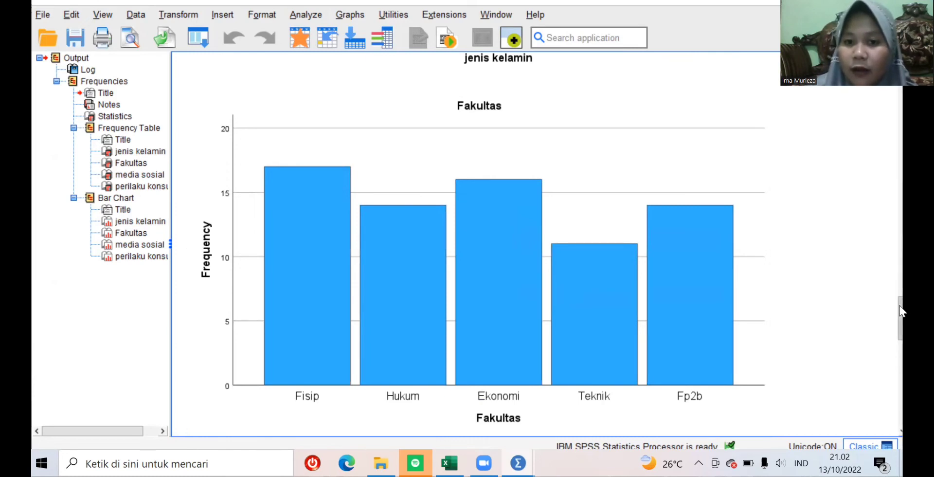
drag(899, 334, 899, 344)
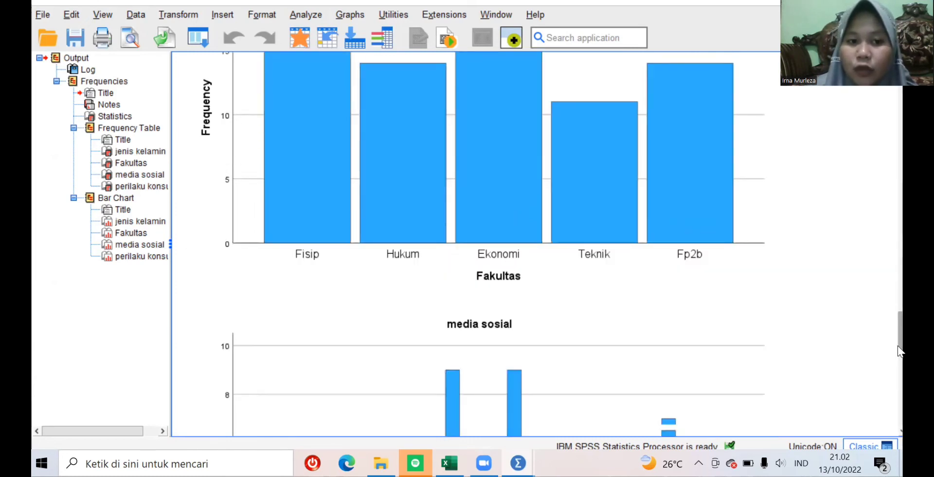
Step: Examine the media sosial and perilaku konsumtif bar charts at the end of the output
scroll(898, 347, down, 5)
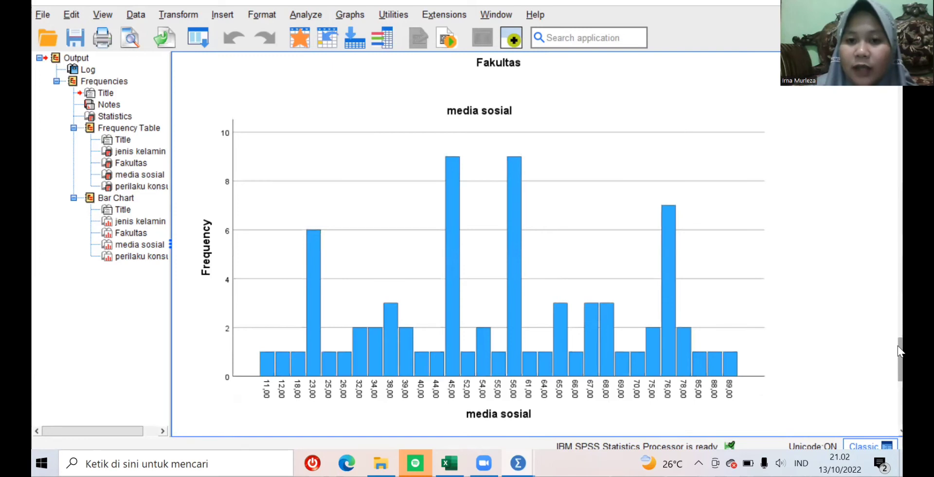
scroll(899, 349, down, 1)
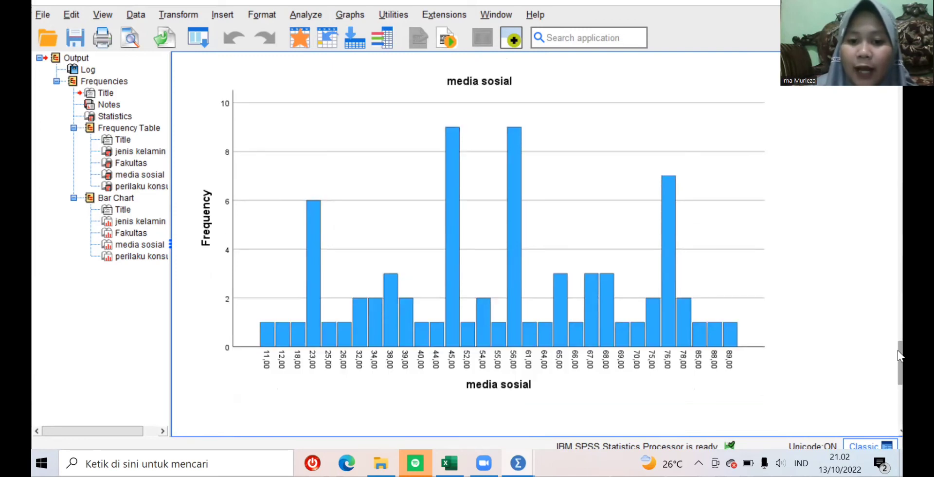
scroll(898, 345, up, 1)
scroll(529, 343, up, 1)
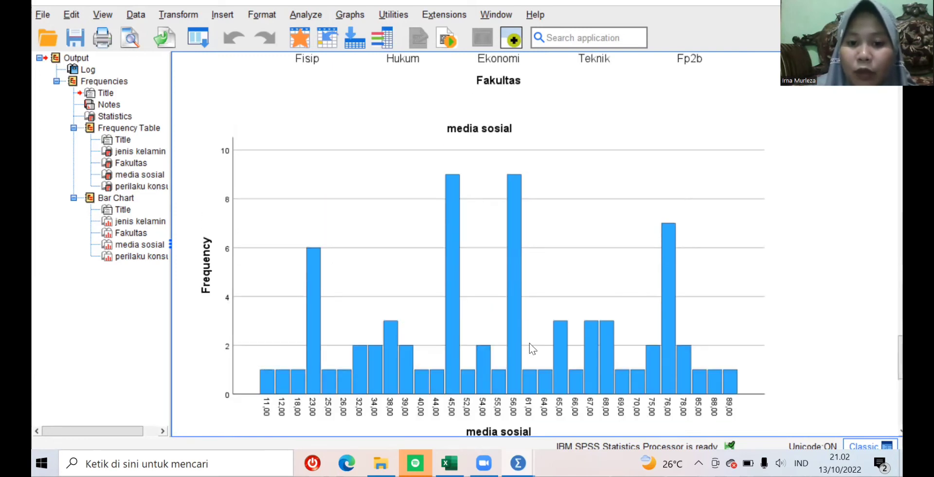
click(533, 366)
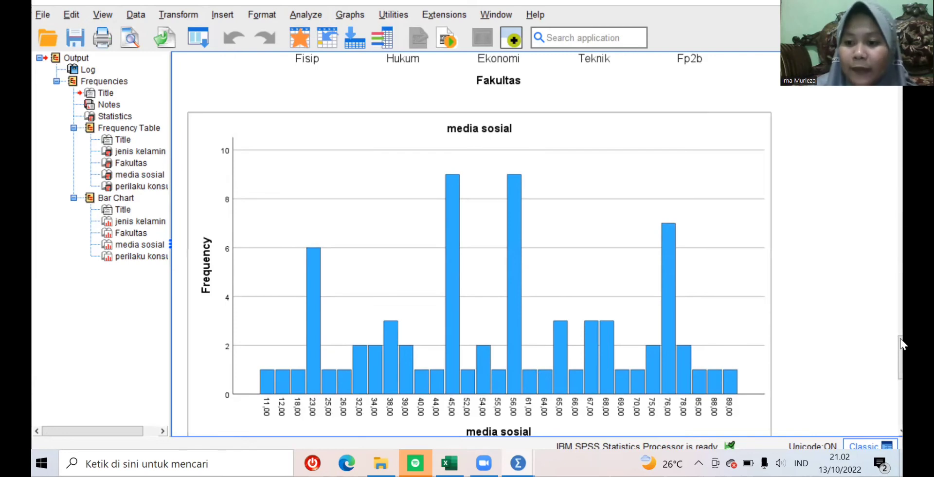
click(899, 385)
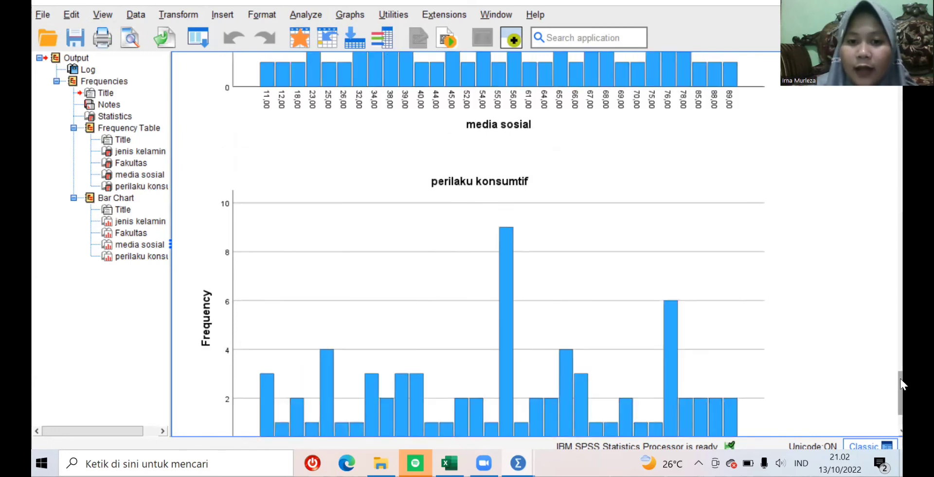
scroll(898, 383, down, 2)
scroll(898, 384, down, 2)
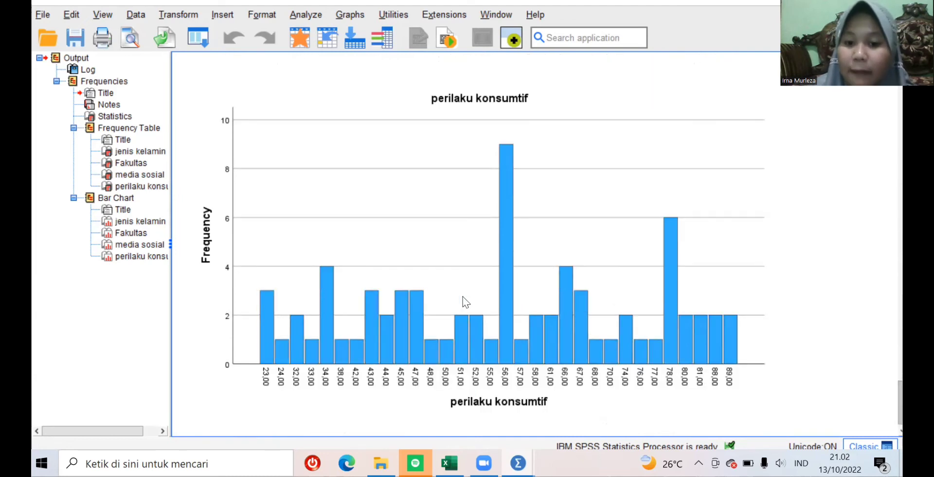
click(445, 215)
click(851, 354)
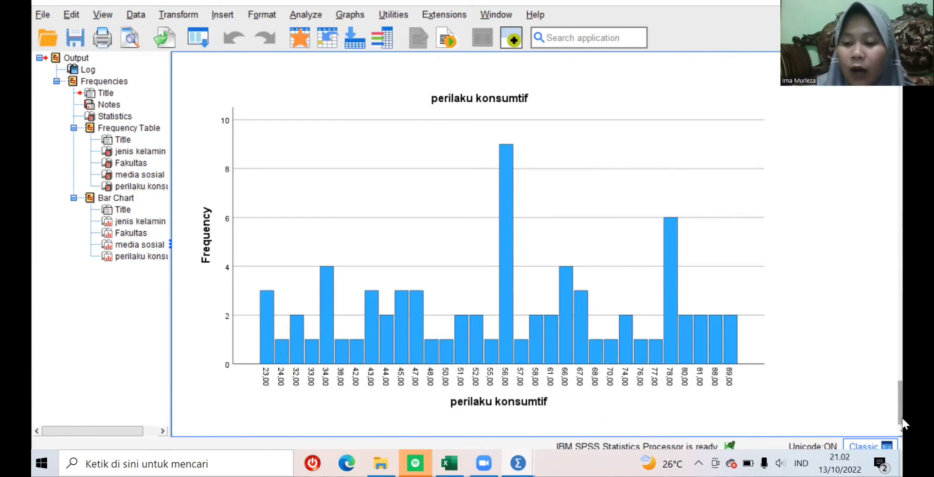
scroll(904, 405, down, 1)
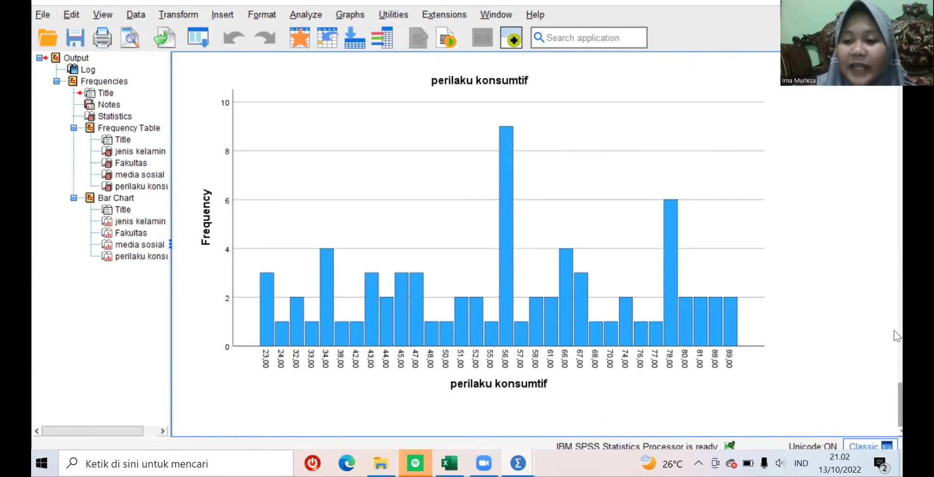
scroll(896, 334, up, 10)
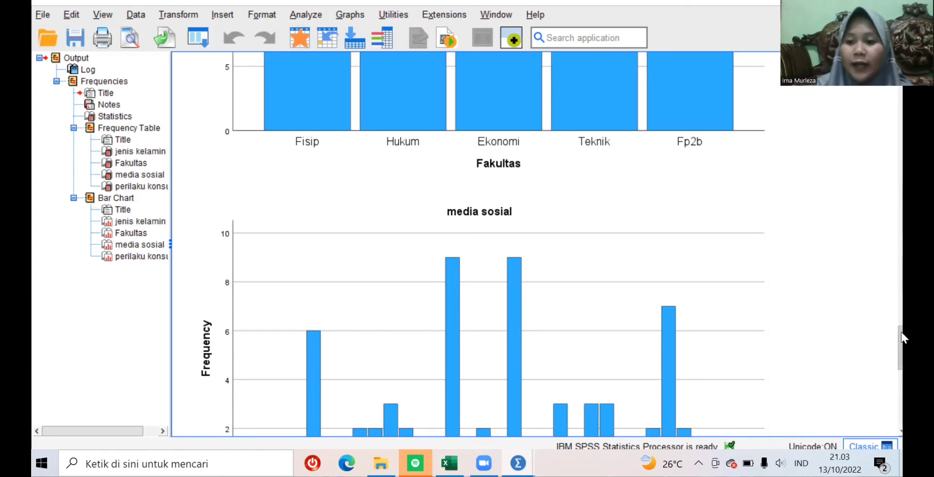
drag(901, 337, 898, 161)
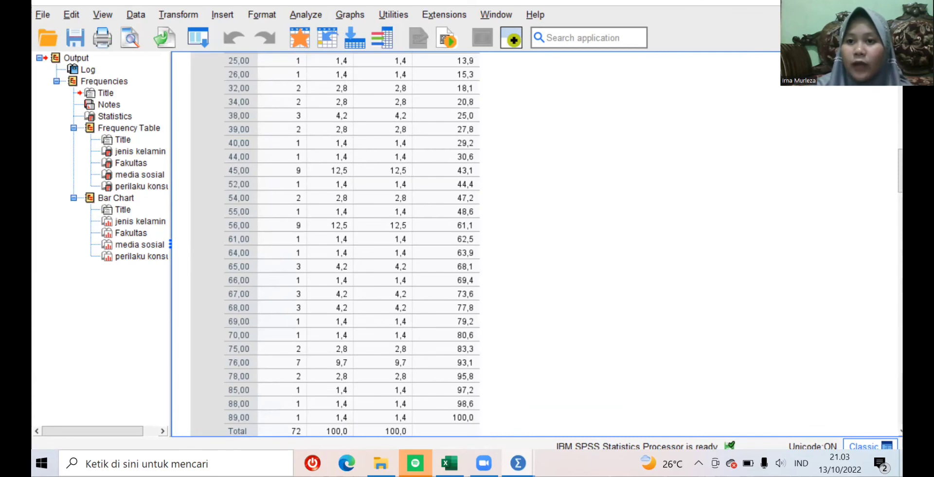
key(alt+Tab)
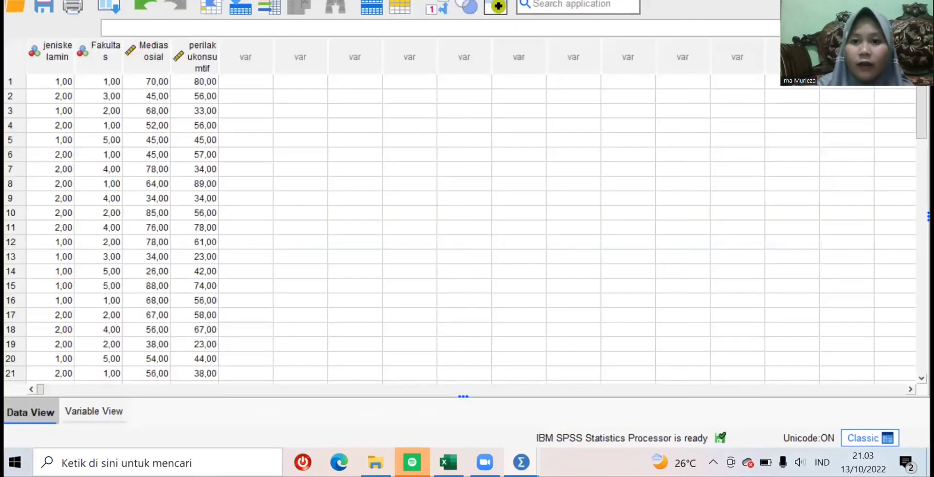
key(alt+Tab)
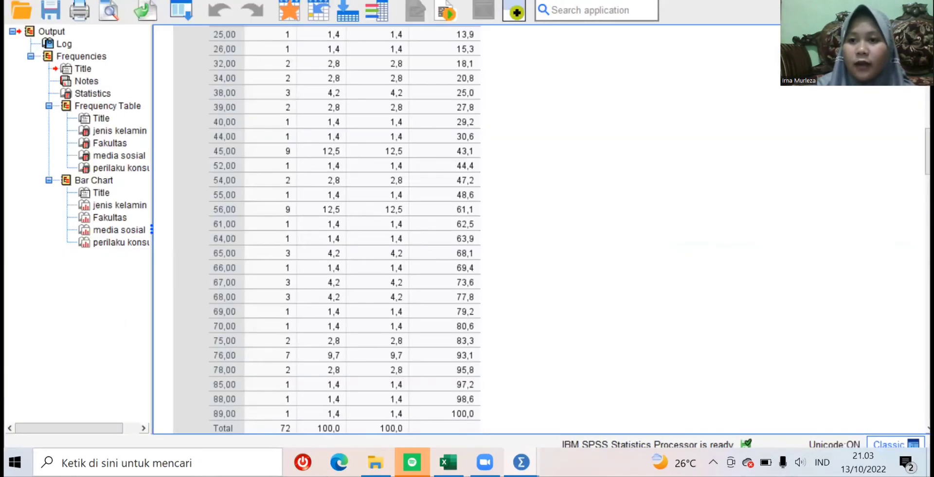
key(alt+F4)
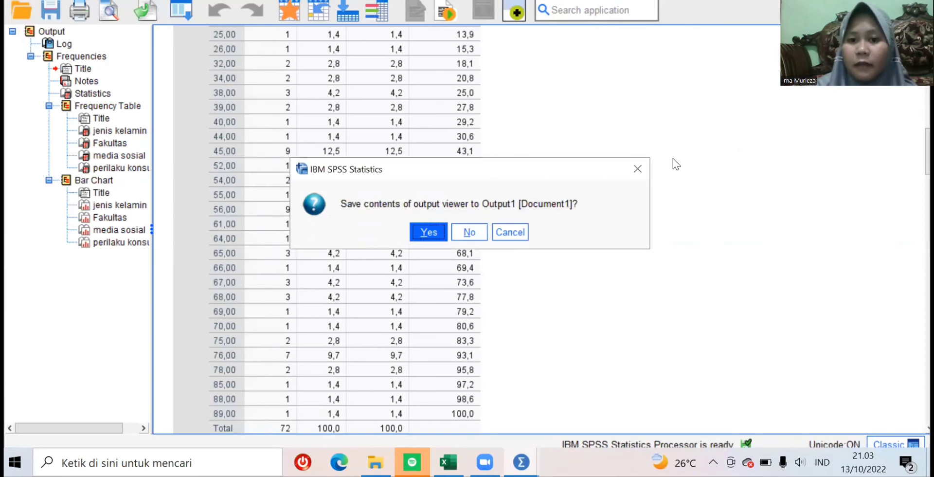
click(639, 169)
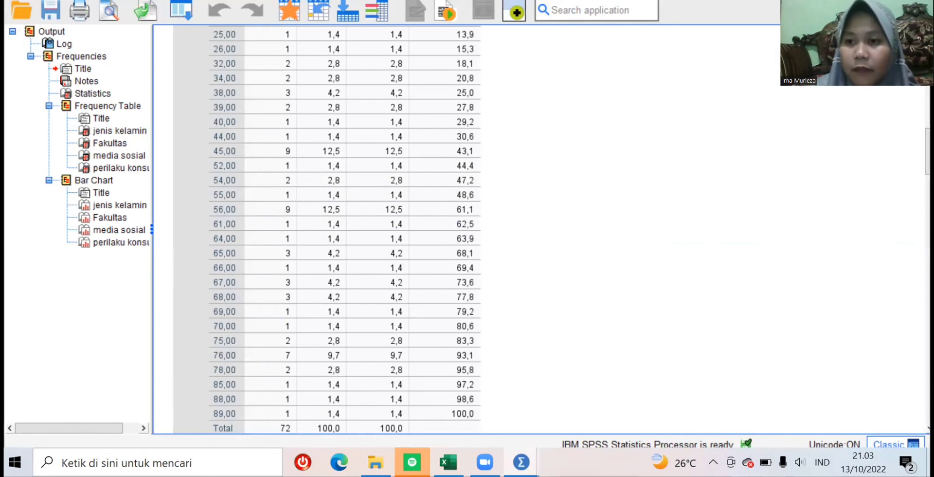
Step: Switch to Word and open the recent "uts statistik" document stored in OneDrive Documents
key(alt+Tab)
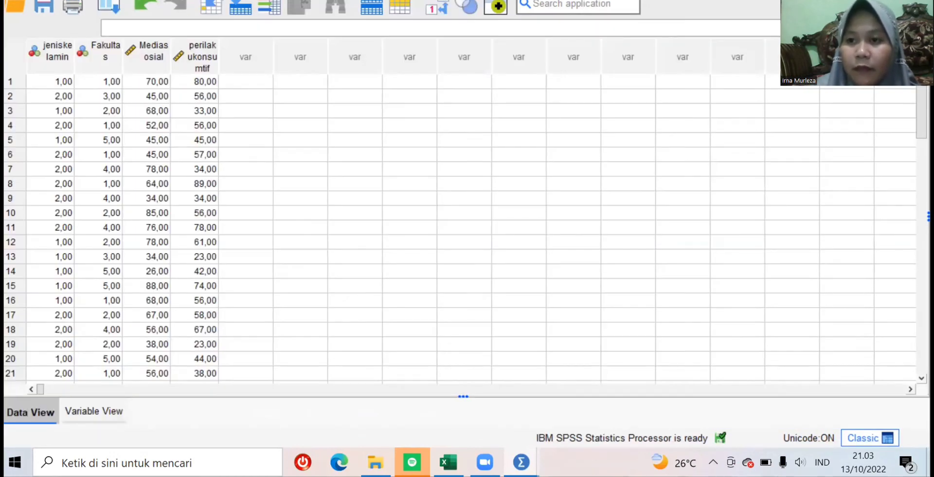
key(alt+Tab)
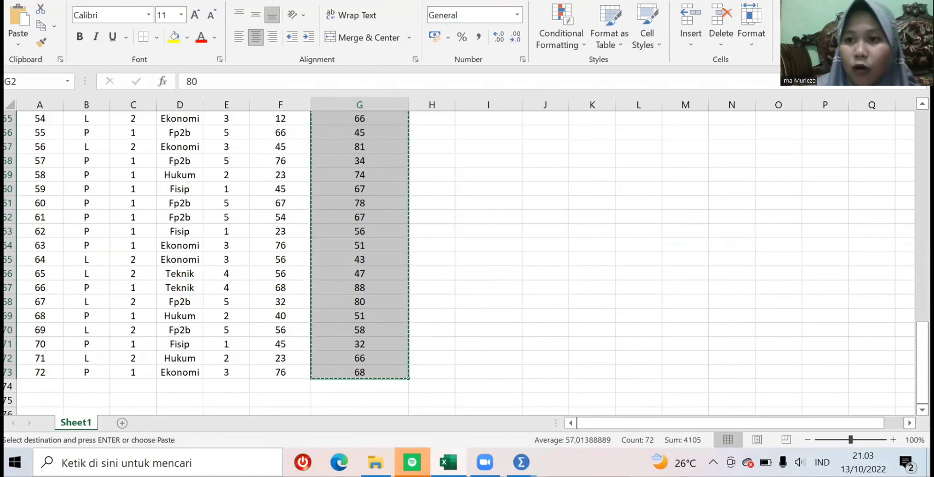
key(super+d)
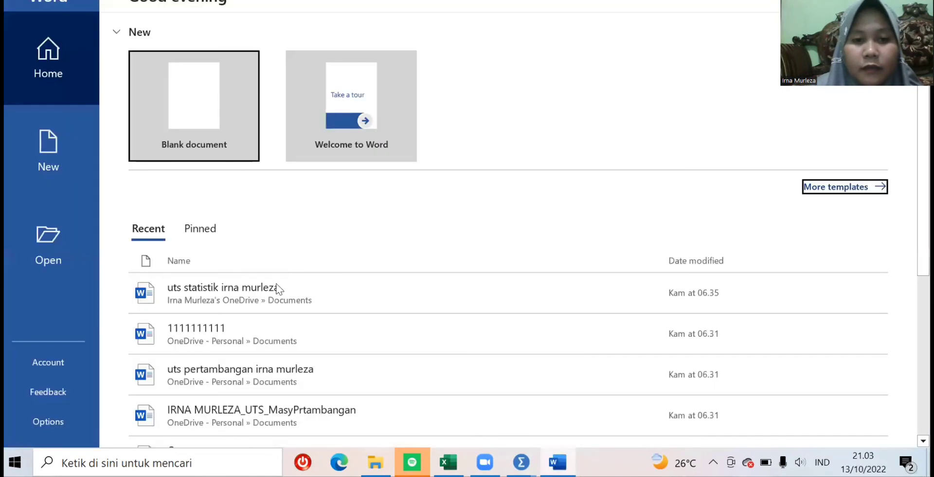
click(276, 285)
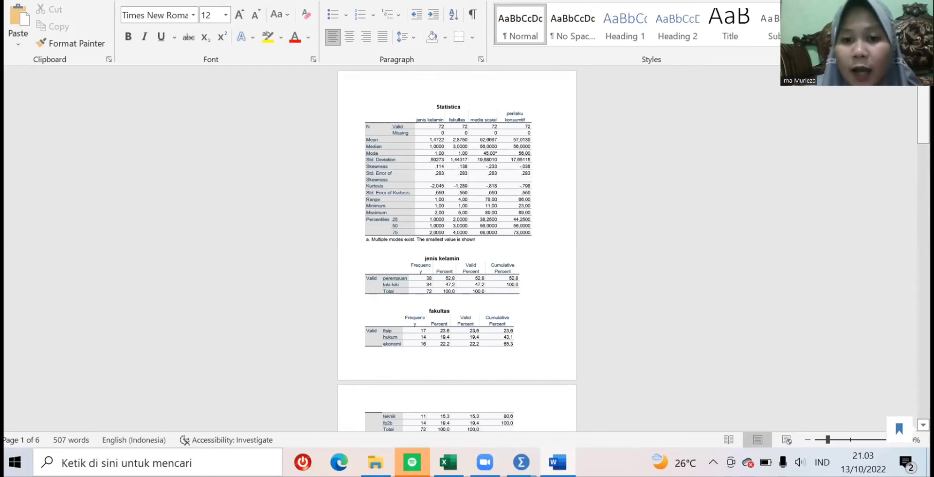
Step: Review the Statistics table and the jenis kelamin, fakultas and media sosial frequency tables in the document
scroll(519, 284, down, 3)
scroll(457, 248, down, 2)
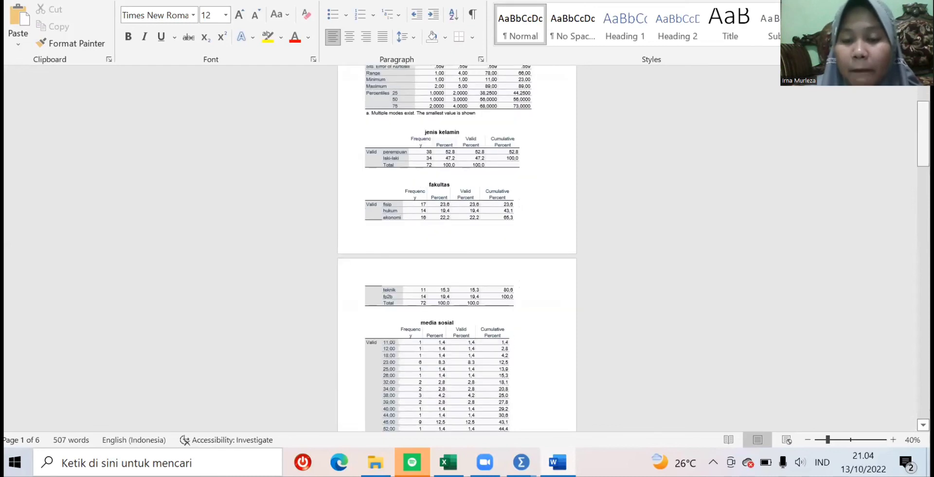
scroll(457, 249, up, 5)
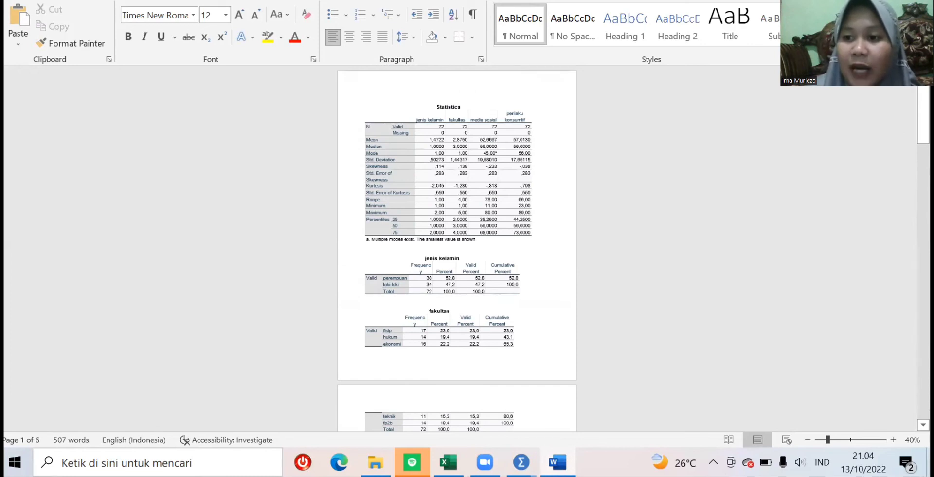
mouse_move(923, 116)
mouse_down()
mouse_move(923, 142)
mouse_move(924, 121)
mouse_up()
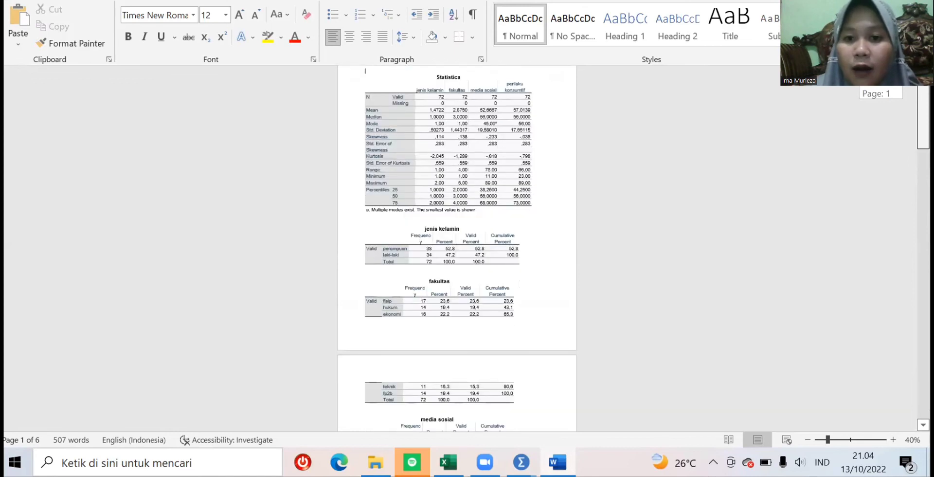
drag(914, 85, 915, 82)
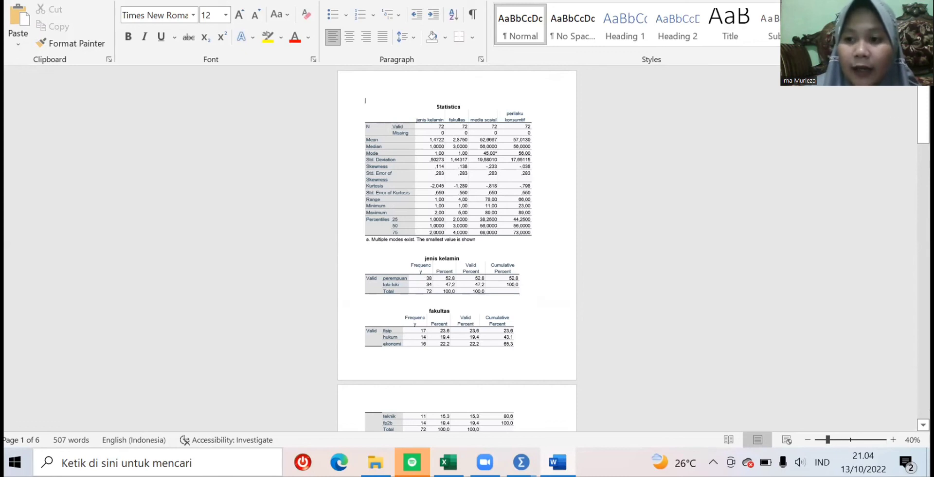
drag(923, 106, 923, 149)
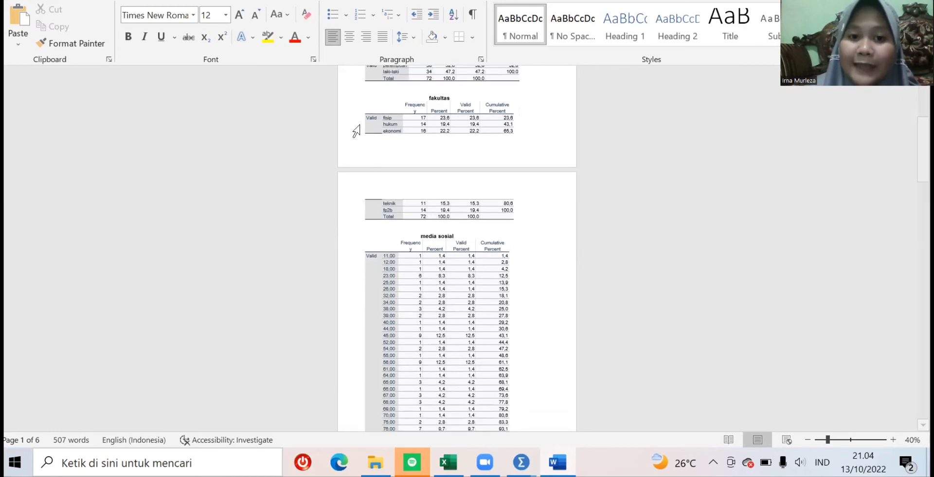